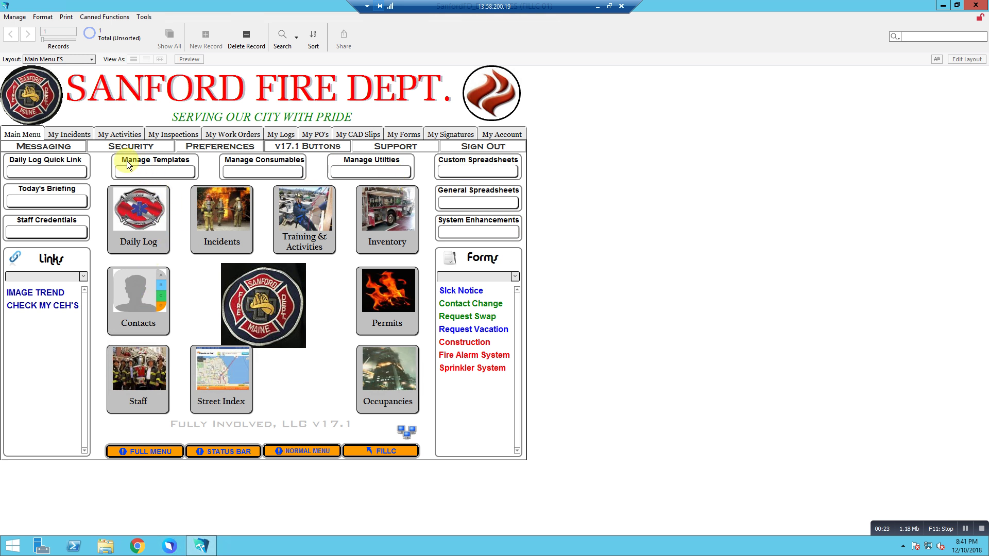
Create a new form template named "Sample Blasting Permit".
{"action": "left_click", "coordinate": [153, 171]}
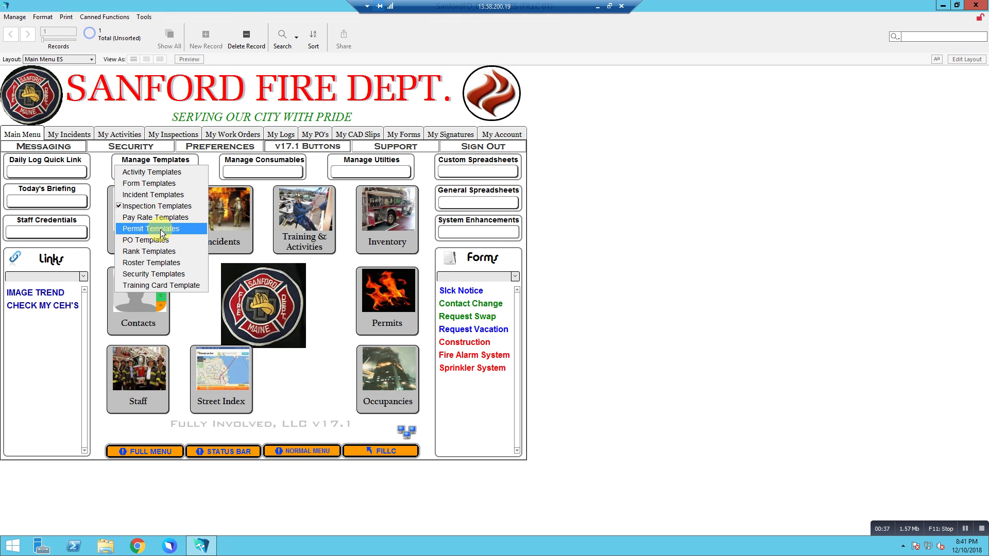
{"action": "left_click", "coordinate": [138, 185]}
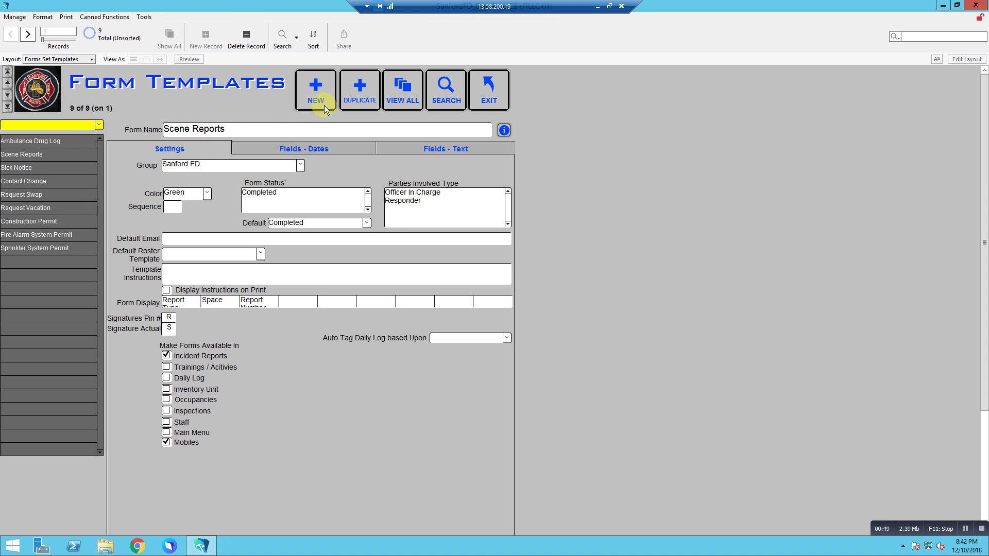
{"action": "left_click", "coordinate": [324, 86]}
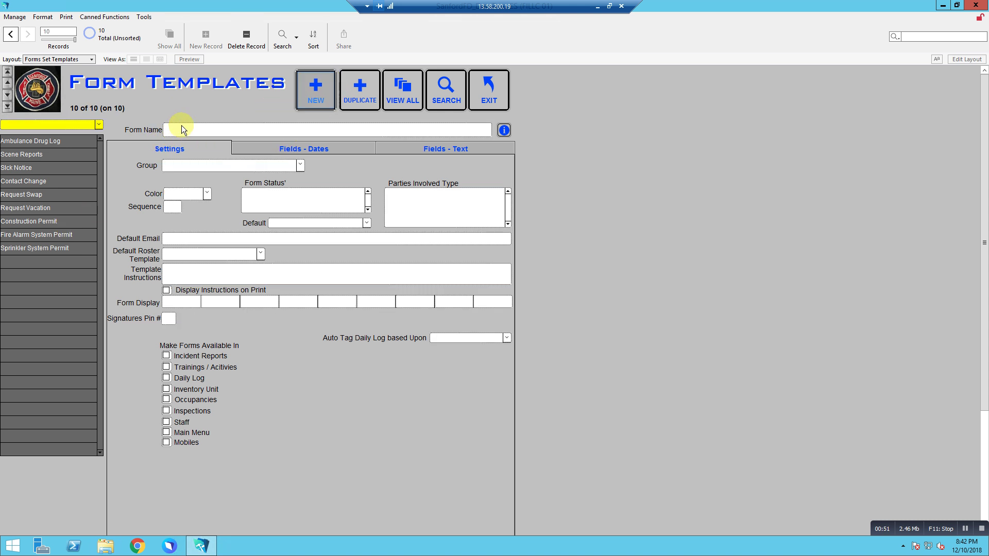
{"action": "type", "text": "Sample "}
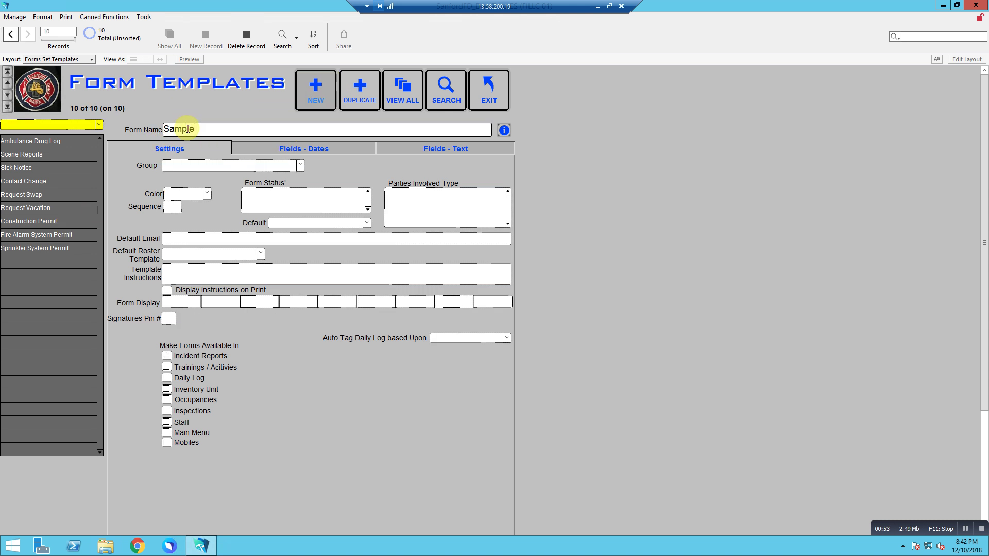
{"action": "type", "text": "Blasting Permit"}
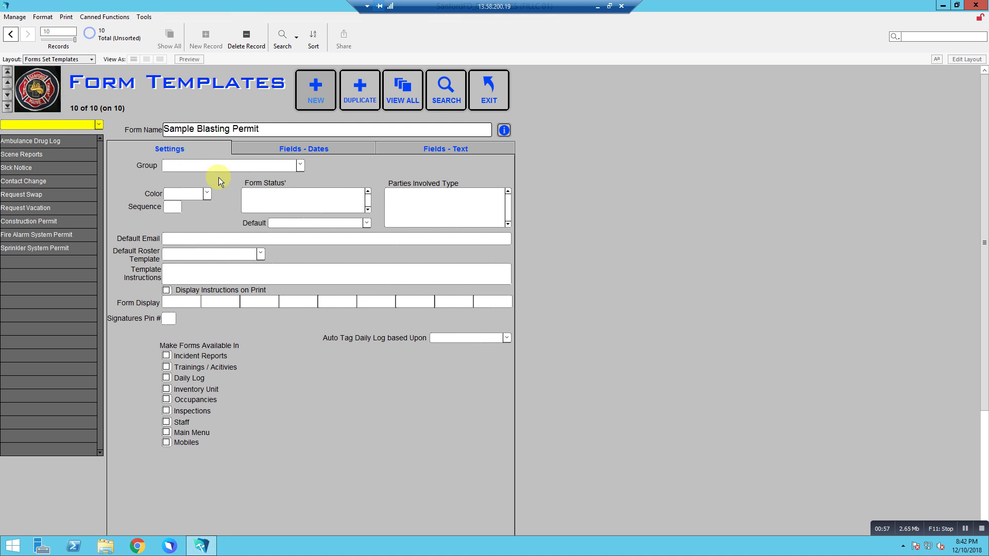
Assign the Sample Blasting Permit template to the Fire Marshal group.
{"action": "left_click", "coordinate": [301, 163]}
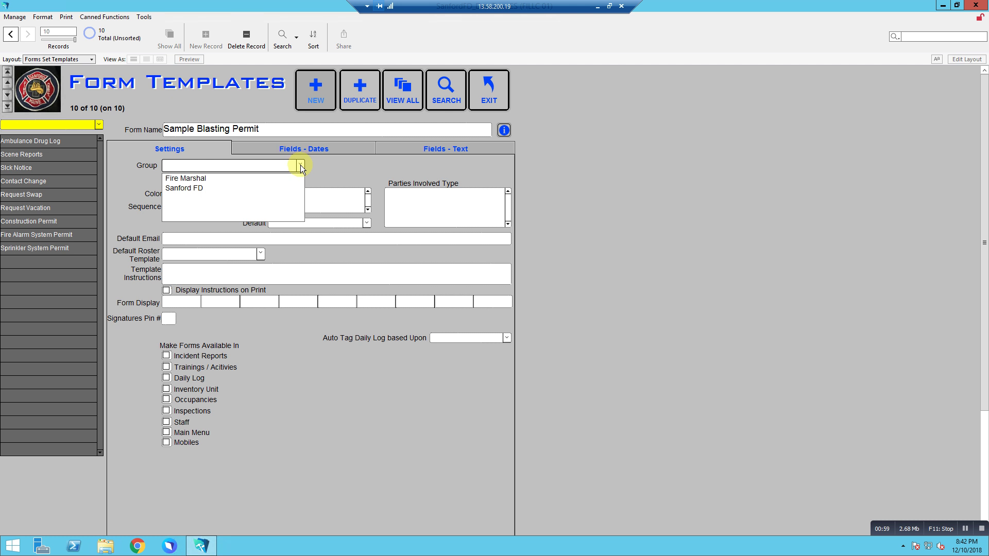
{"action": "left_click", "coordinate": [185, 179]}
{"action": "left_click", "coordinate": [141, 178]}
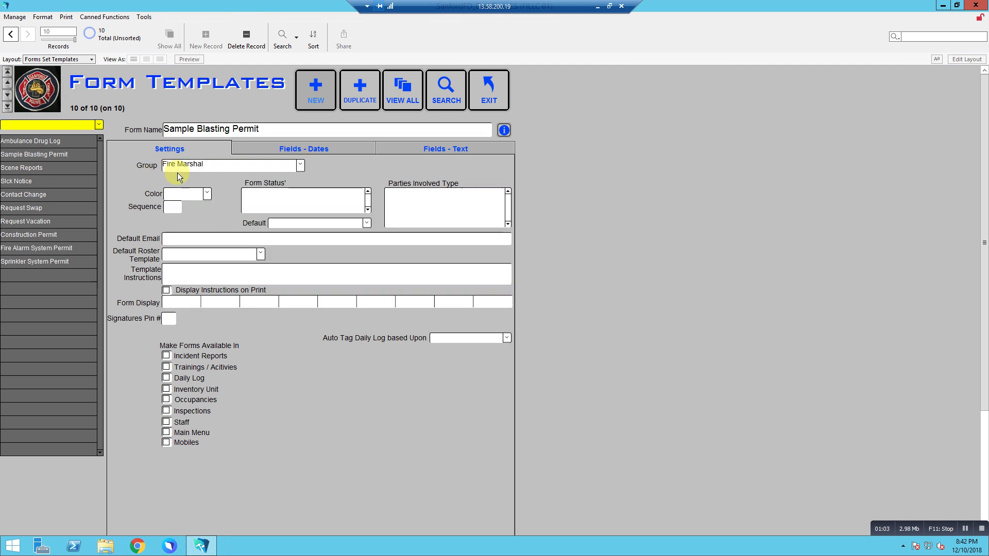
{"action": "left_click", "coordinate": [299, 164]}
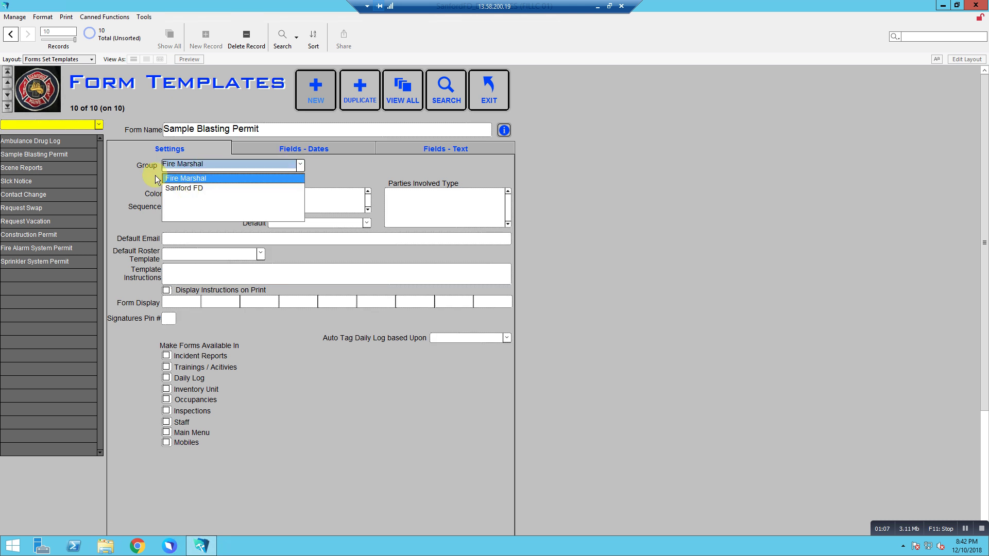
{"action": "left_click", "coordinate": [144, 181]}
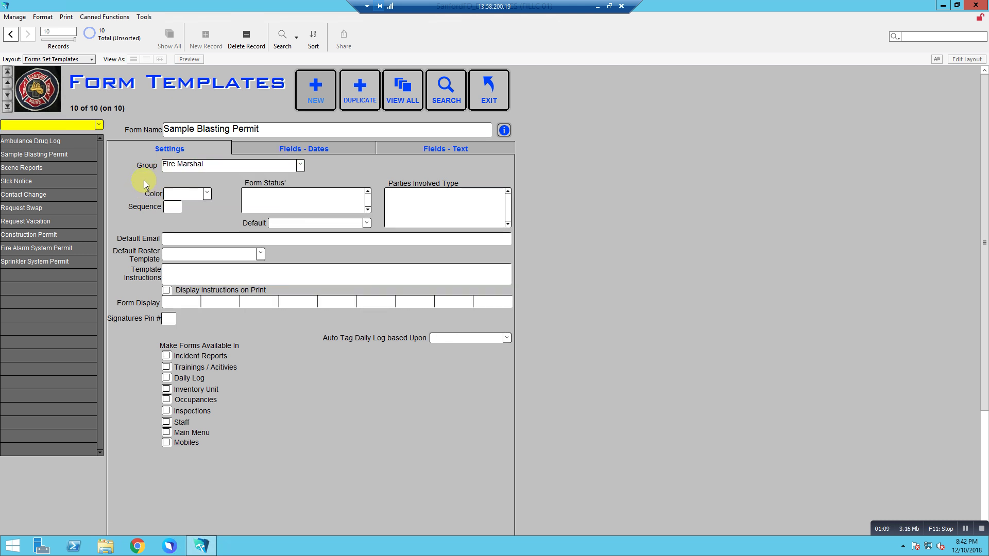
Set the template's color to Red and its sequence to 1.
{"action": "left_click", "coordinate": [208, 194]}
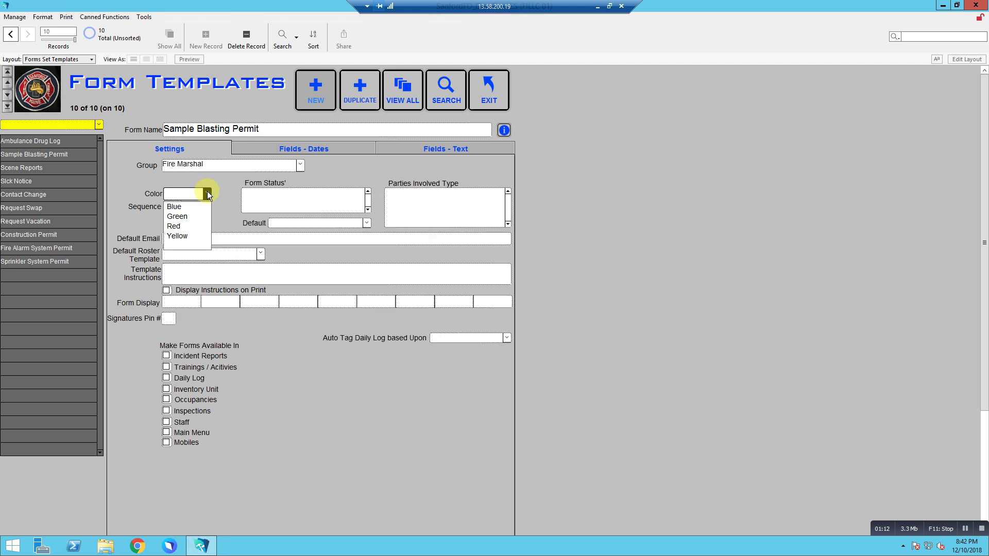
{"action": "left_click", "coordinate": [170, 226]}
{"action": "left_click", "coordinate": [173, 208]}
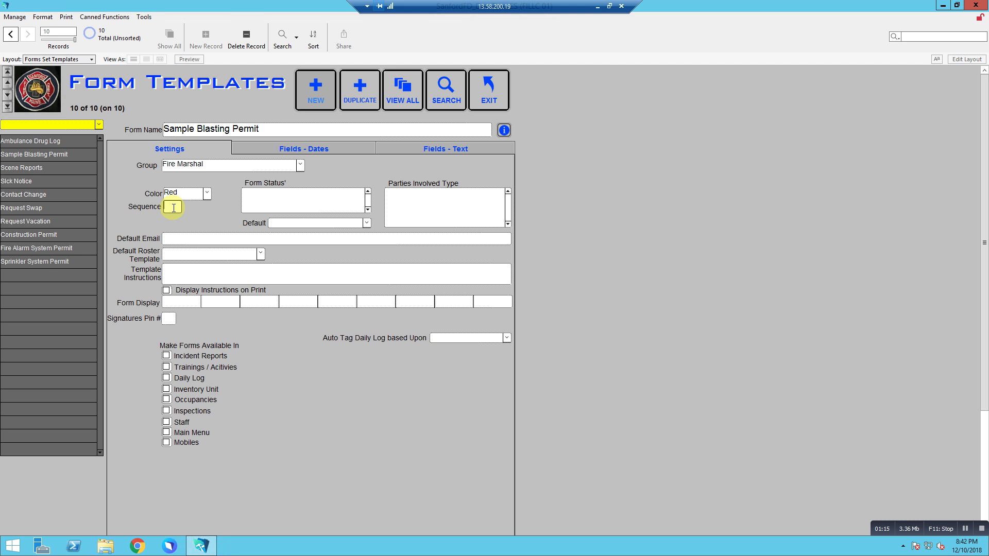
{"action": "type", "text": "1"}
List Applied For, Denied and Approved as the form statuses, each on its own line.
{"action": "left_click", "coordinate": [257, 201]}
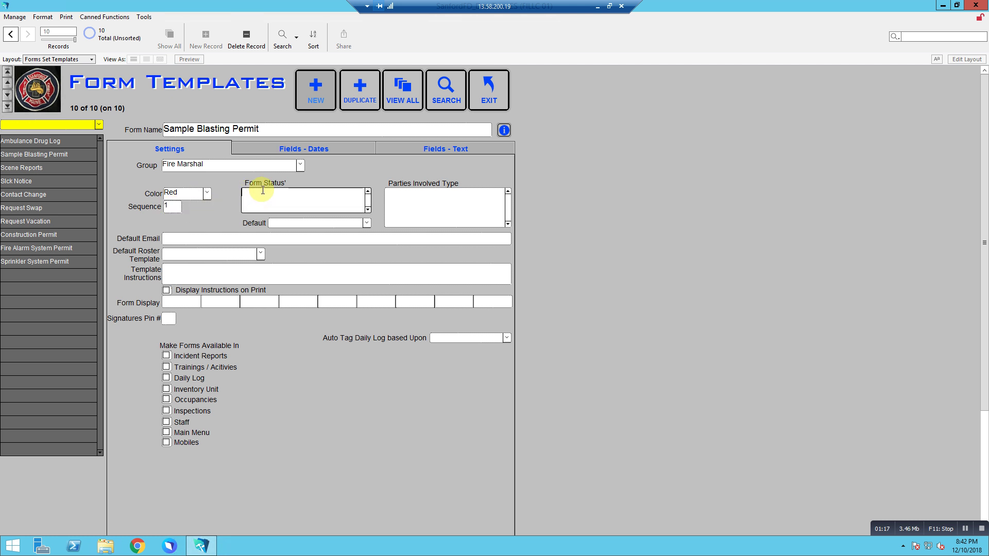
{"action": "type", "text": "Applied For"}
{"action": "key", "text": "Return"}
{"action": "type", "text": "Denied"}
{"action": "key", "text": "Return"}
{"action": "type", "text": "Approved"}
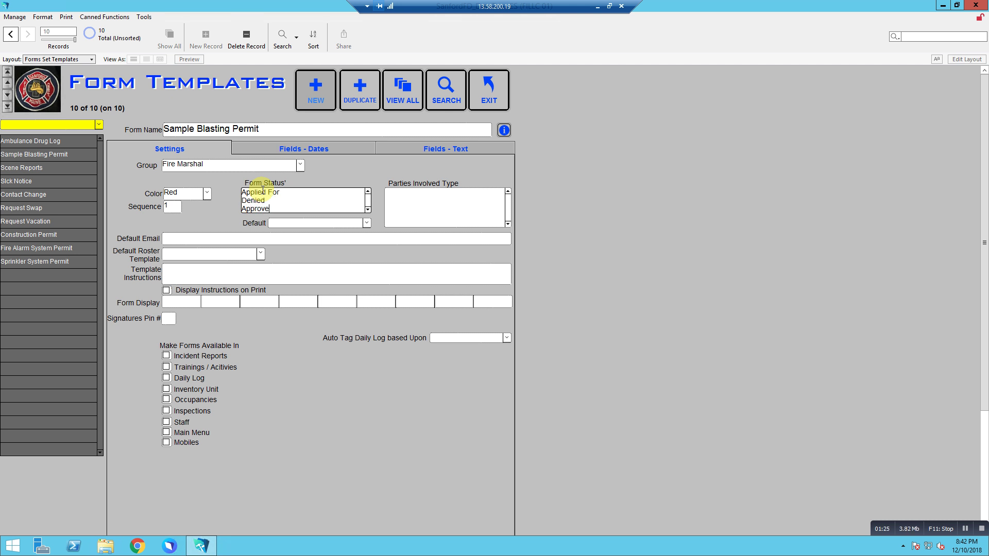
Set the default form status to "Applied For" and fill in the template's default e-mail address.
{"action": "left_click", "coordinate": [276, 222]}
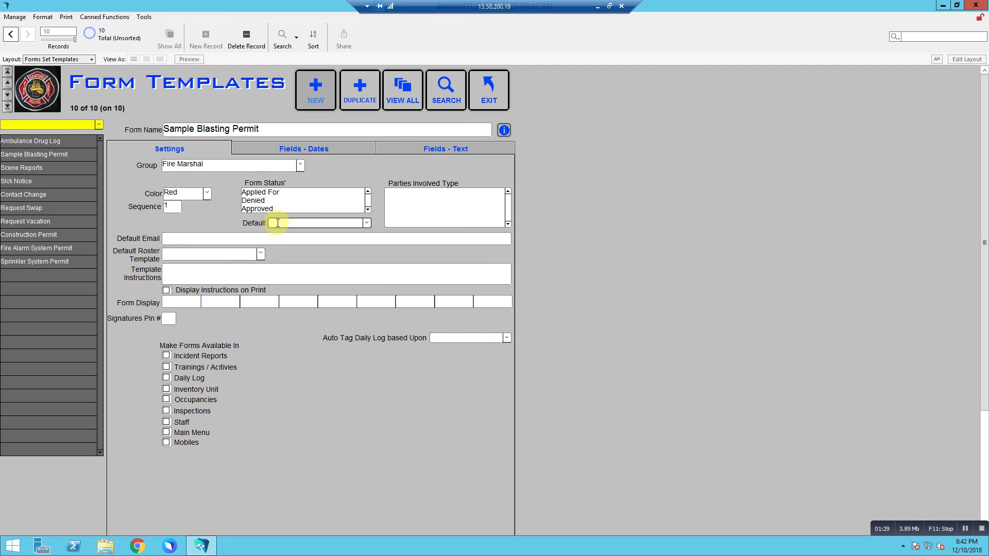
{"action": "type", "text": "Applied"}
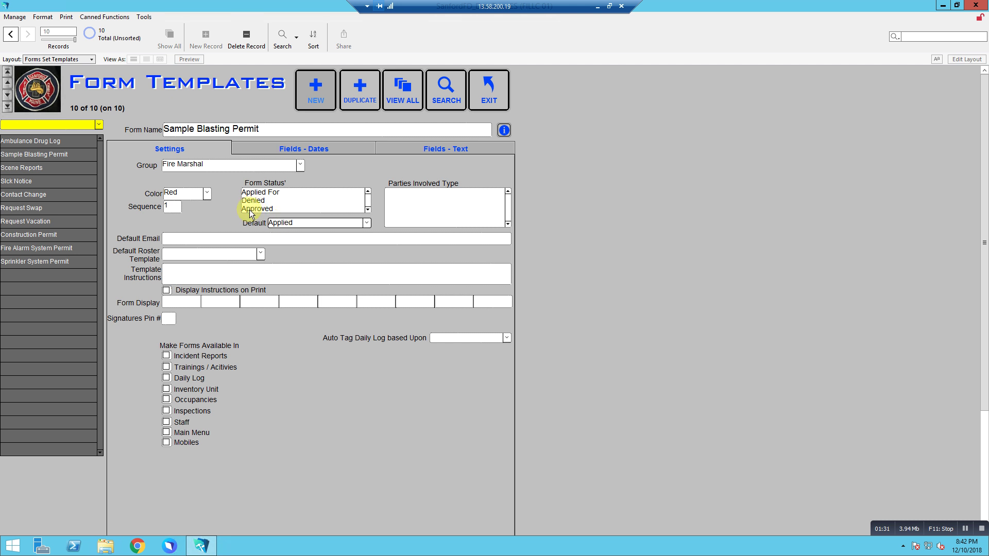
{"action": "type", "text": " For"}
{"action": "left_click", "coordinate": [205, 238]}
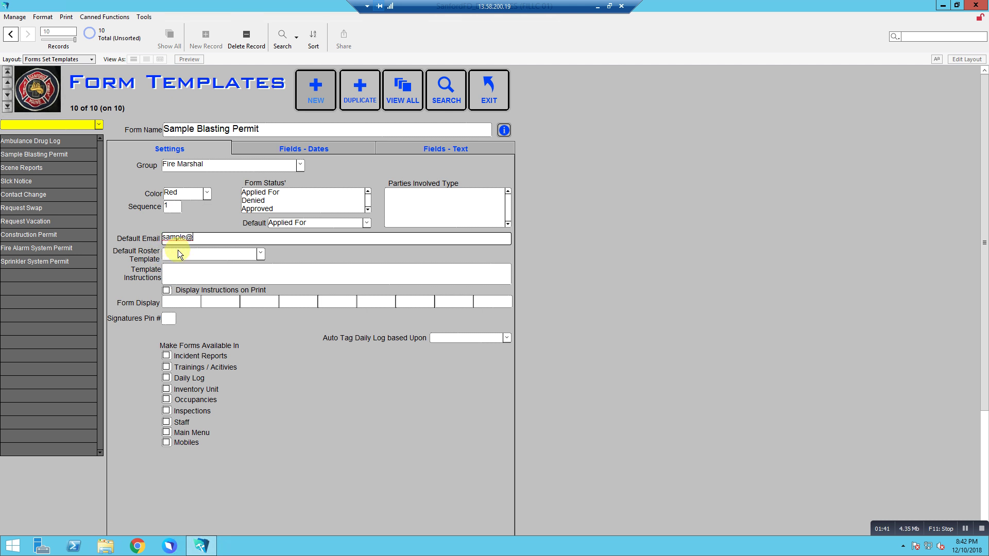
{"action": "type", "text": "ail.com"}
Set the default roster template to Exec Asst. and enter "instructions sample" as the template instructions.
{"action": "left_click", "coordinate": [261, 254]}
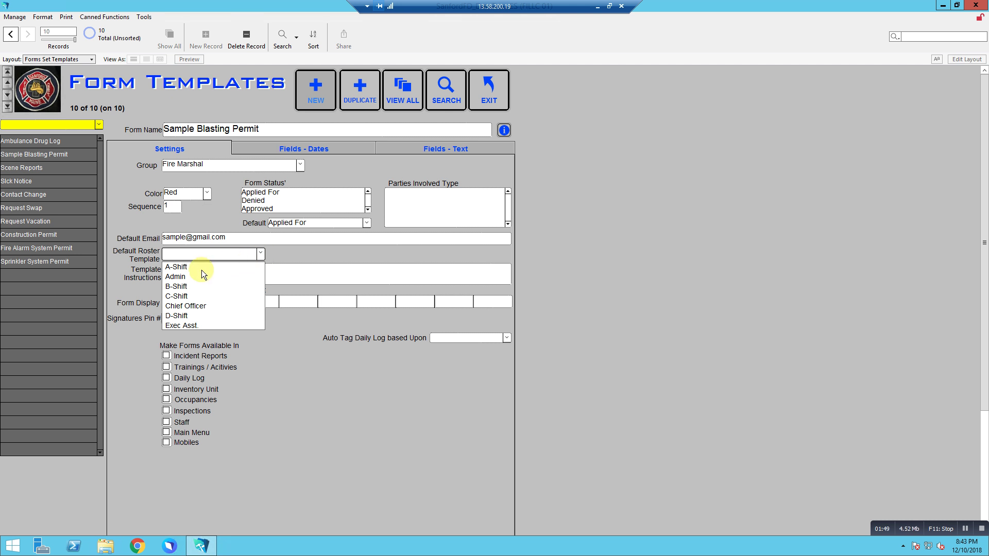
{"action": "left_click", "coordinate": [186, 327]}
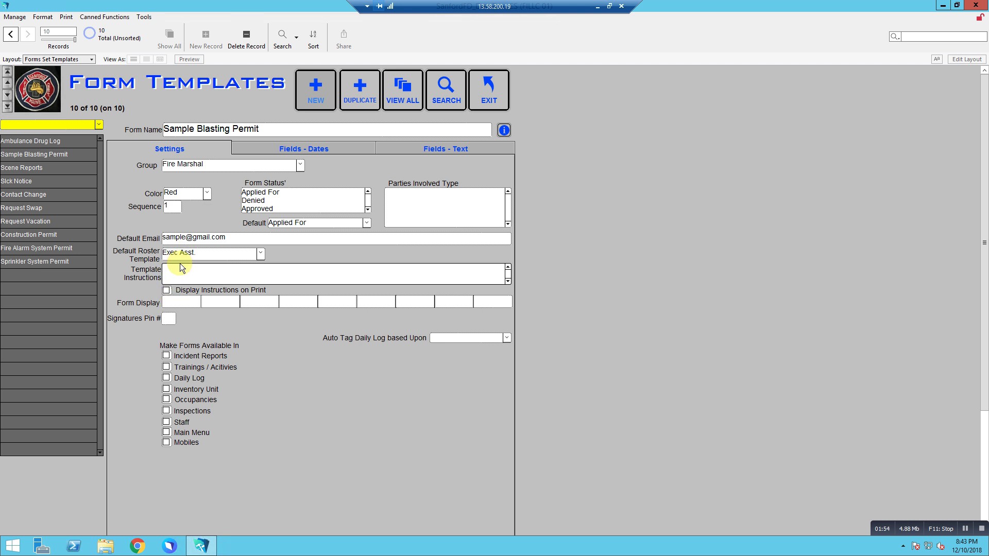
{"action": "type", "text": "instructions sample"}
{"action": "left_click", "coordinate": [137, 287]}
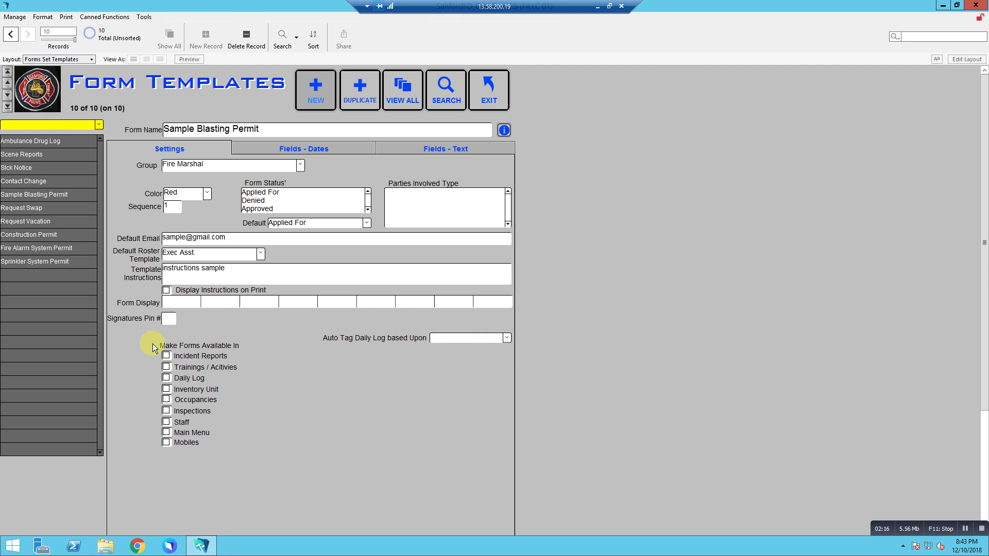
Make the form available in Mobiles, Main Menu, Occupancies and Inspections.
{"action": "left_click", "coordinate": [167, 442]}
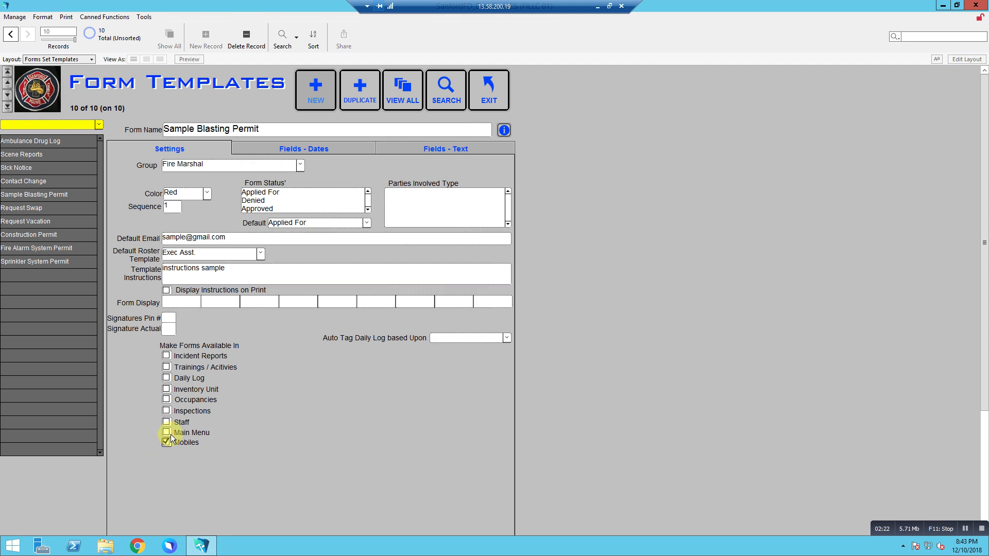
{"action": "left_click", "coordinate": [166, 433]}
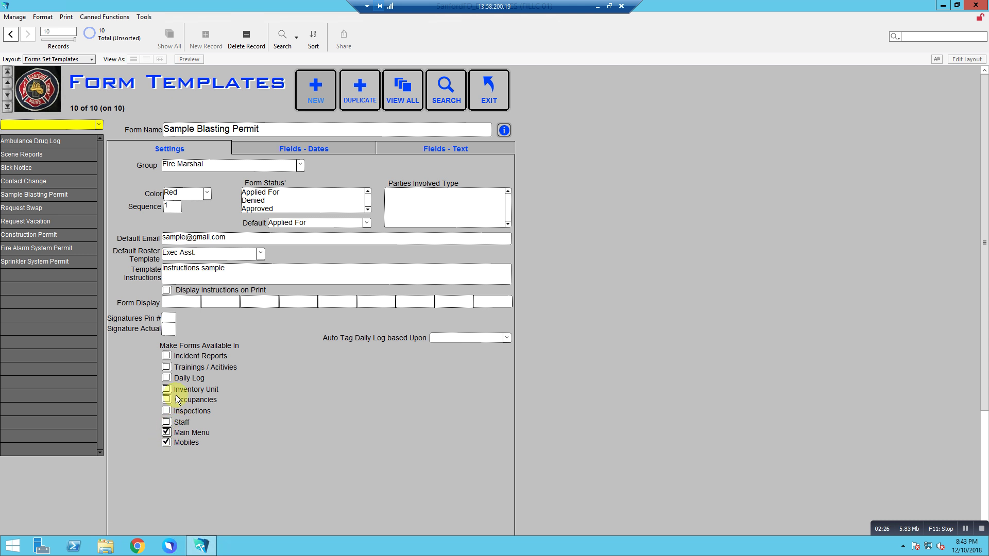
{"action": "left_click", "coordinate": [168, 401]}
{"action": "left_click", "coordinate": [166, 411]}
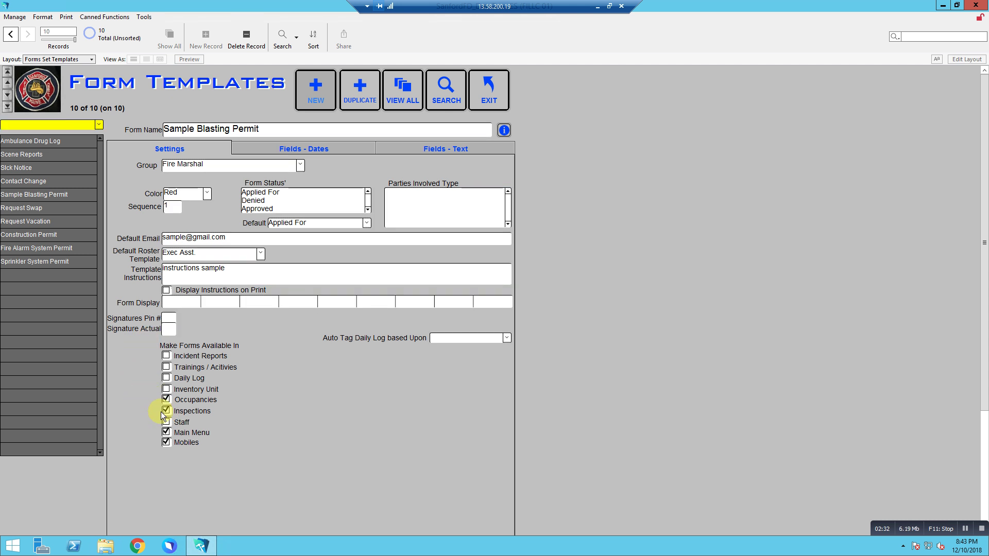
Check the Forms list on the main menu for the blasting permit, and reopen its form template.
{"action": "left_click", "coordinate": [36, 93]}
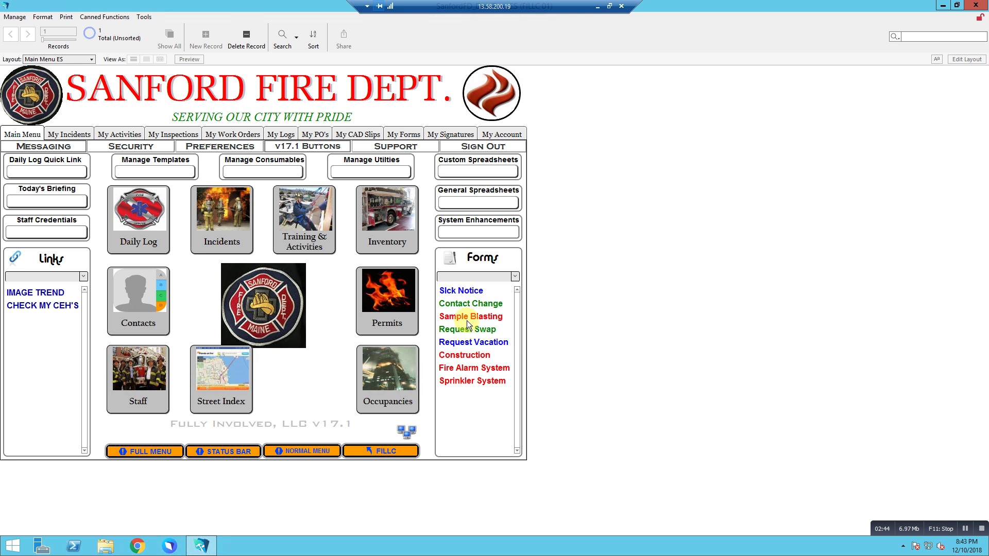
{"action": "left_click", "coordinate": [152, 171]}
{"action": "left_click", "coordinate": [153, 185]}
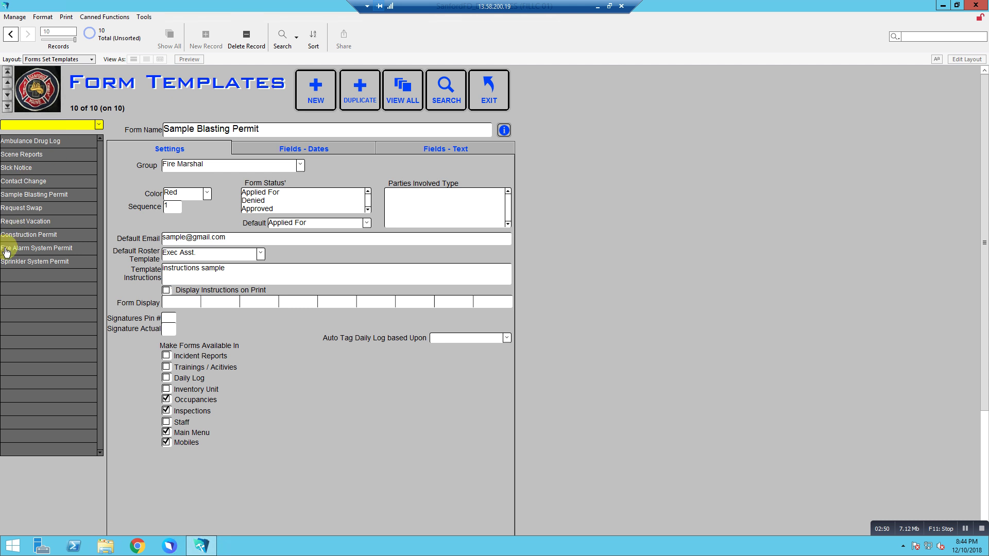
{"action": "left_click", "coordinate": [29, 197]}
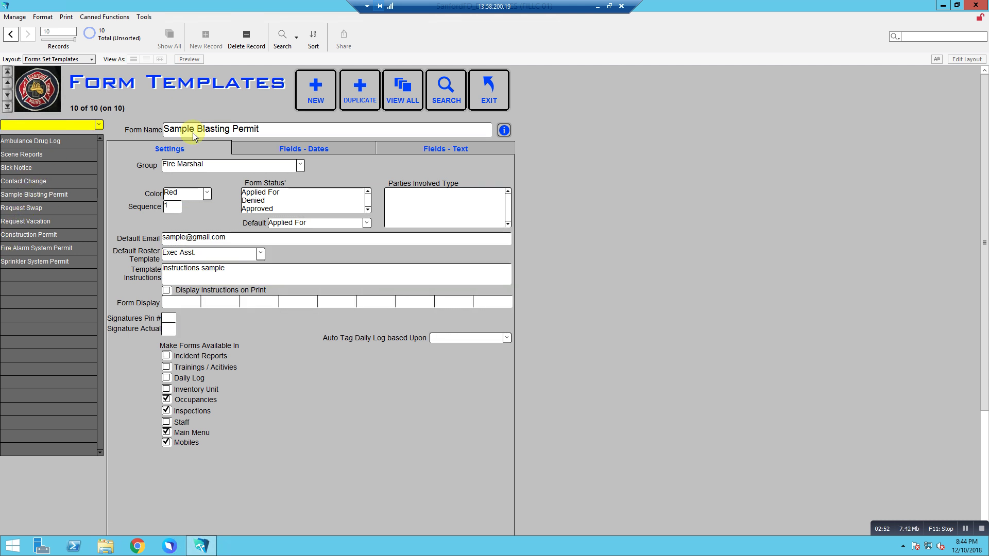
Name the first two text fields to display "Date of Application" and "Date Approved".
{"action": "left_click", "coordinate": [444, 152]}
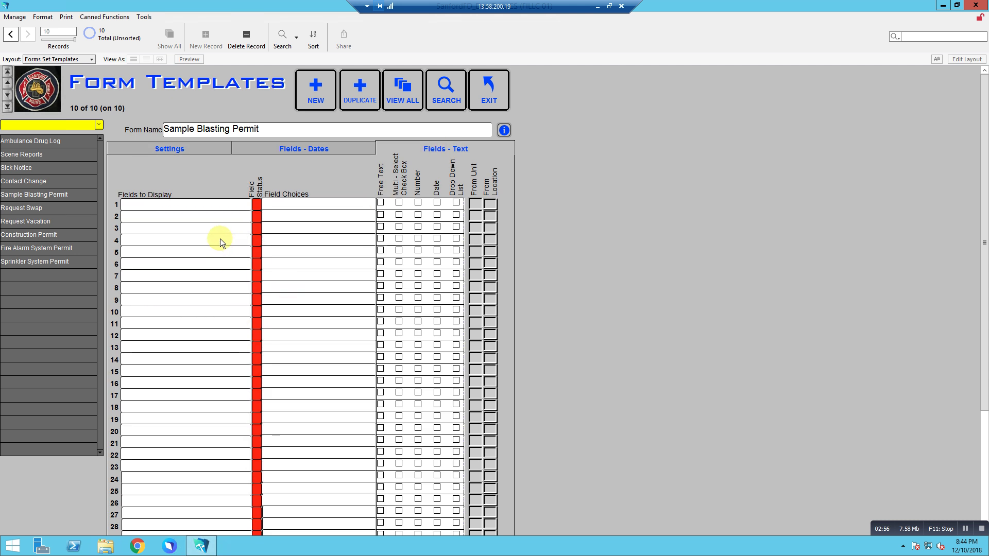
{"action": "left_click", "coordinate": [157, 208]}
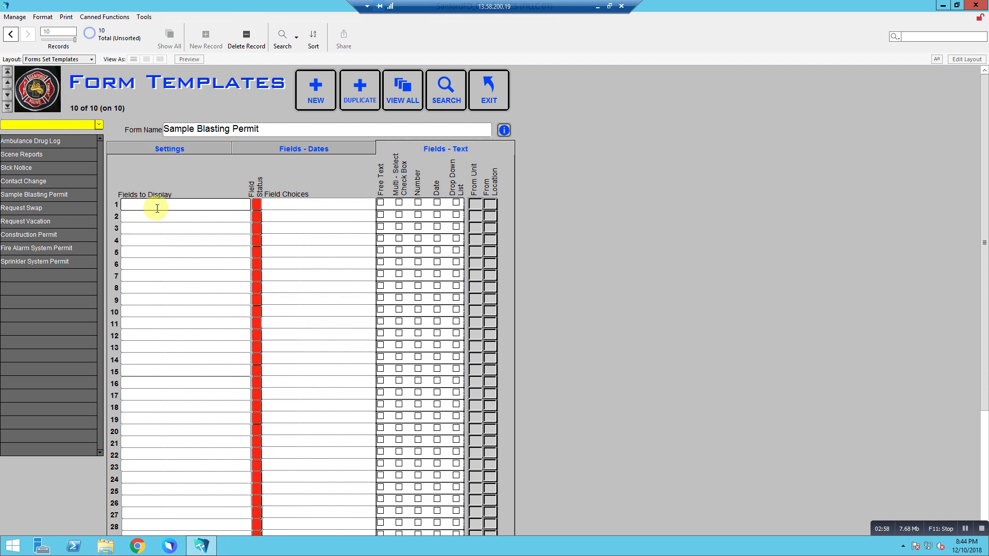
{"action": "type", "text": "Date of"}
{"action": "key", "text": "BackSpace"}
{"action": "key", "text": "BackSpace"}
{"action": "type", "text": "f Application"}
{"action": "left_click", "coordinate": [144, 221]}
{"action": "type", "text": "Da"}
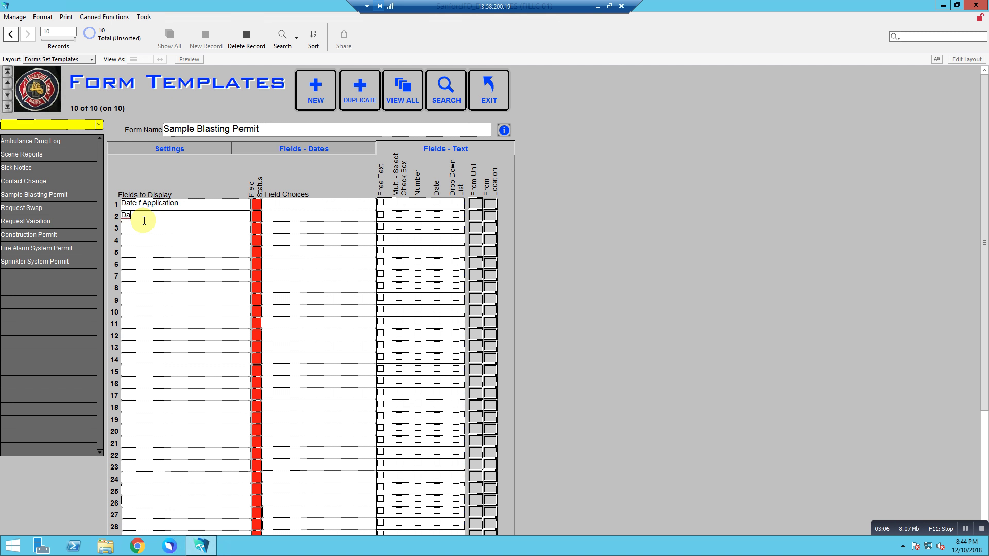
{"action": "type", "text": "te Approved"}
{"action": "left_click", "coordinate": [139, 204]}
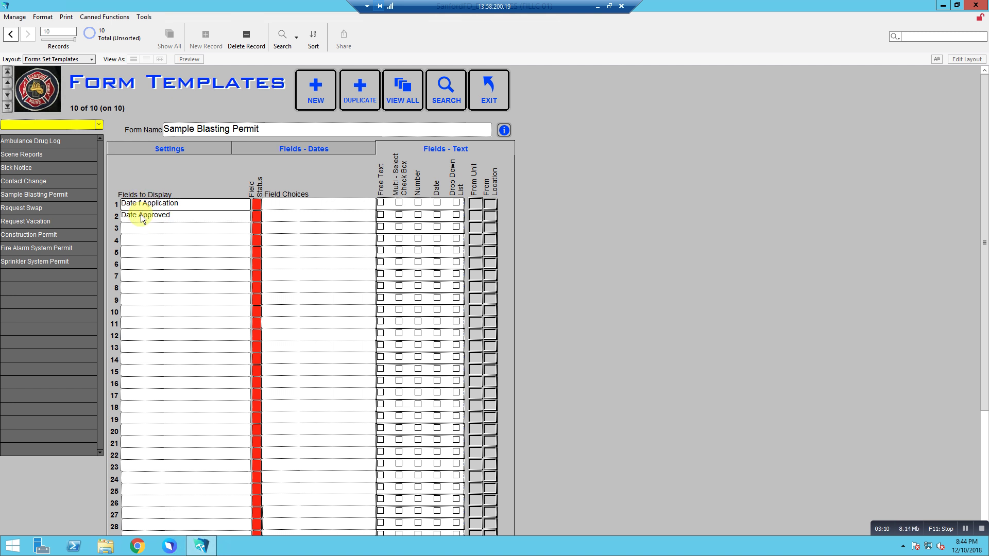
{"action": "type", "text": "o"}
Name the third text field to display "Applicant Name".
{"action": "left_click", "coordinate": [143, 227]}
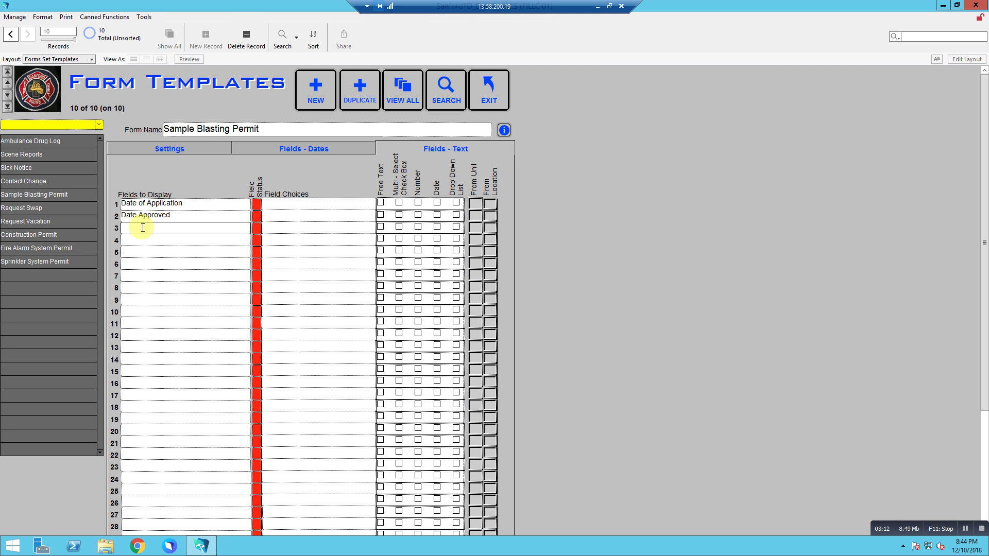
{"action": "type", "text": "Applicant"}
{"action": "key", "text": "BackSpace"}
{"action": "key", "text": "BackSpace"}
{"action": "key", "text": "BackSpace"}
{"action": "key", "text": "BackSpace"}
{"action": "key", "text": "BackSpace"}
{"action": "key", "text": "BackSpace"}
{"action": "type", "text": "lia"}
{"action": "key", "text": "BackSpace"}
{"action": "key", "text": "BackSpace"}
{"action": "type", "text": "icants"}
{"action": "key", "text": "BackSpace"}
{"action": "type", "text": "Name"}
Set the field status to R for Date of Application, Date Approved and Applicant Name.
{"action": "left_click", "coordinate": [260, 203]}
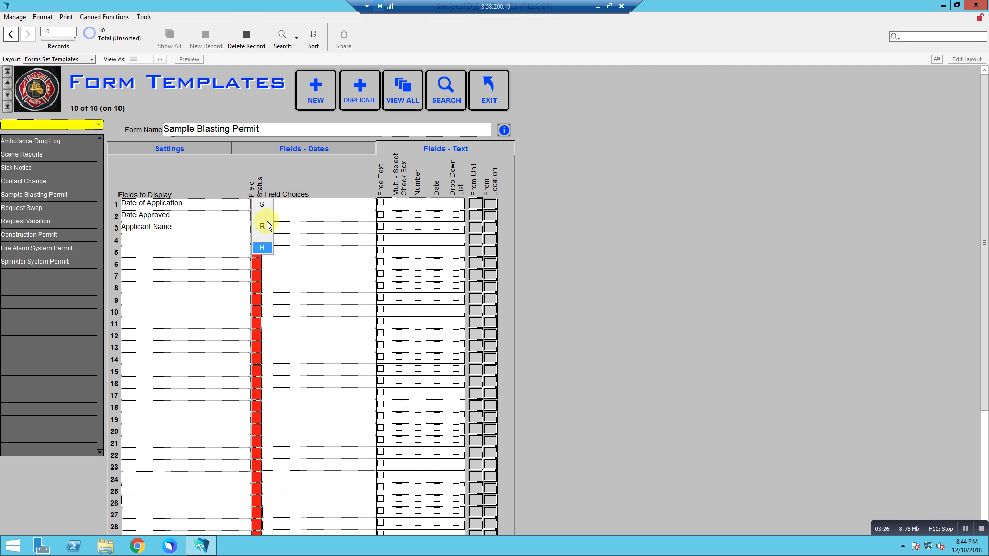
{"action": "left_click", "coordinate": [263, 223]}
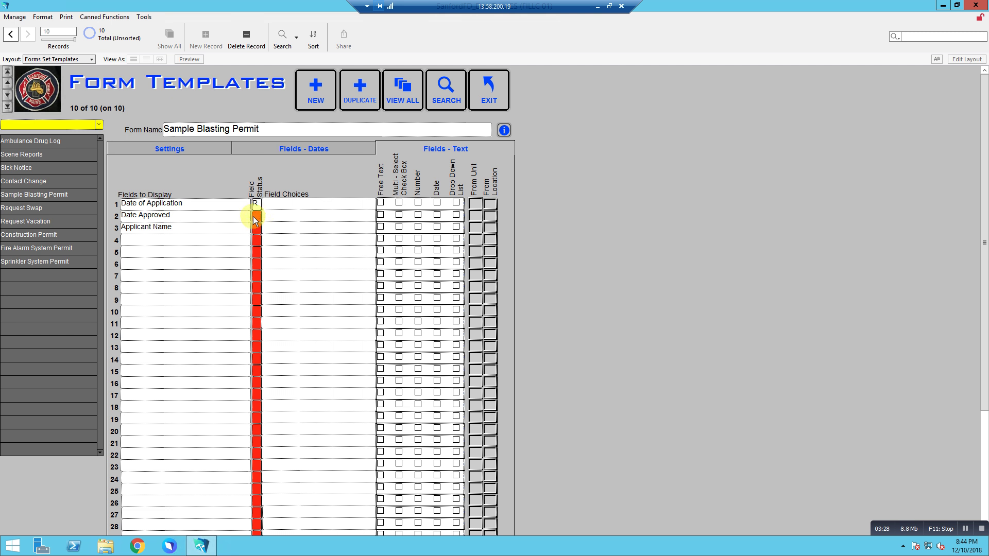
{"action": "left_click", "coordinate": [255, 220]}
{"action": "left_click", "coordinate": [257, 229]}
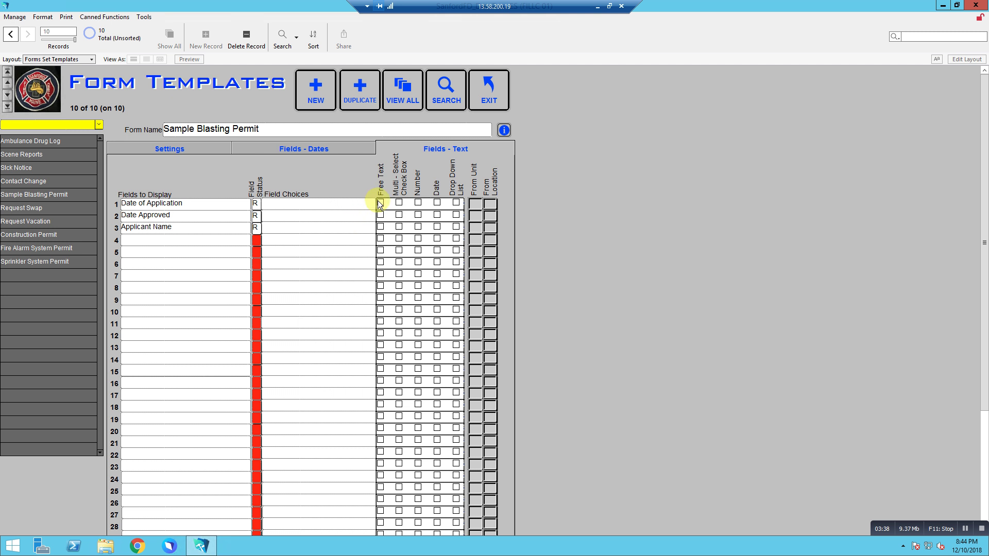
Set Date of Application and Date Approved to the Date type, and Applicant Name to Free Text.
{"action": "left_click", "coordinate": [437, 202]}
{"action": "left_click", "coordinate": [435, 216]}
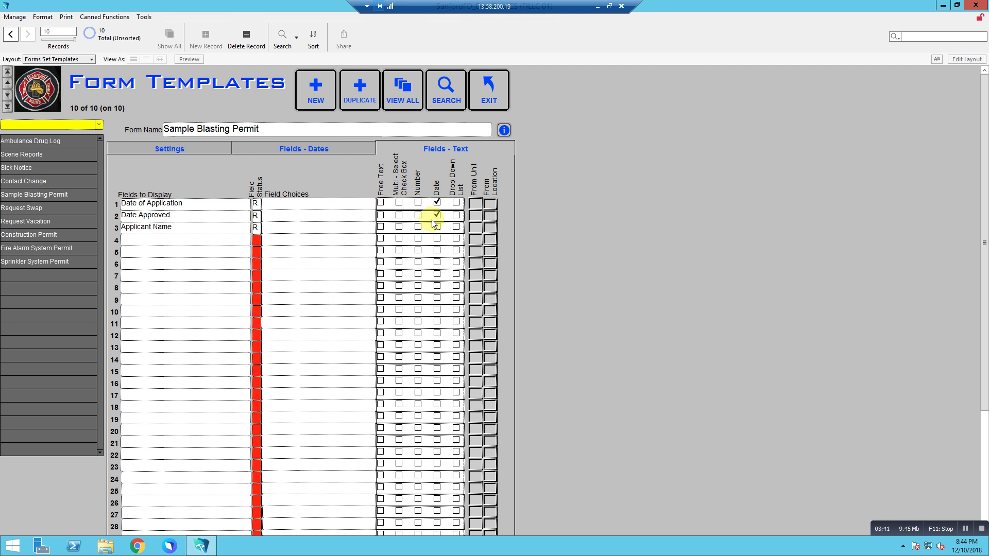
{"action": "left_click", "coordinate": [381, 227]}
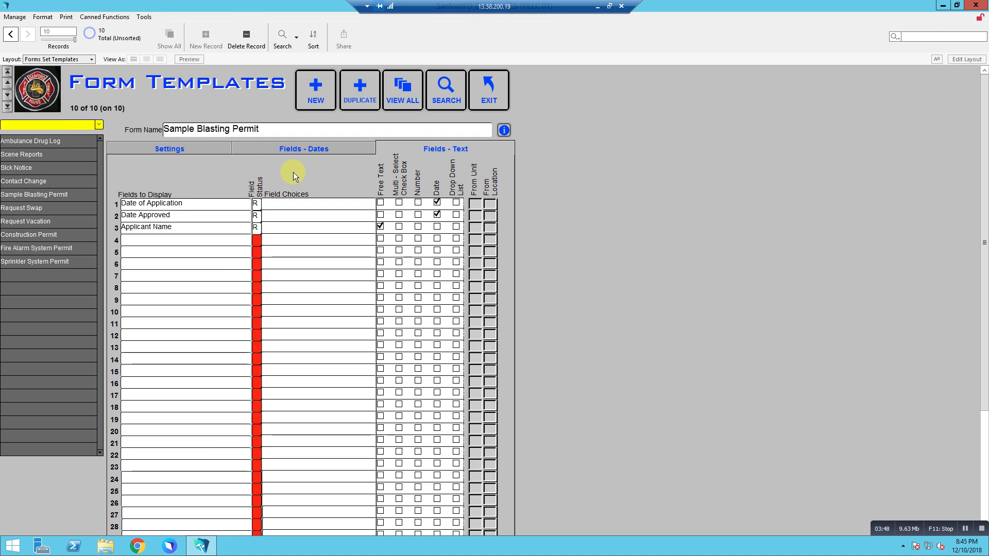
Return to the main menu, open a new Sample Blasting form and import the Exec Asst. roster.
{"action": "left_click", "coordinate": [180, 150]}
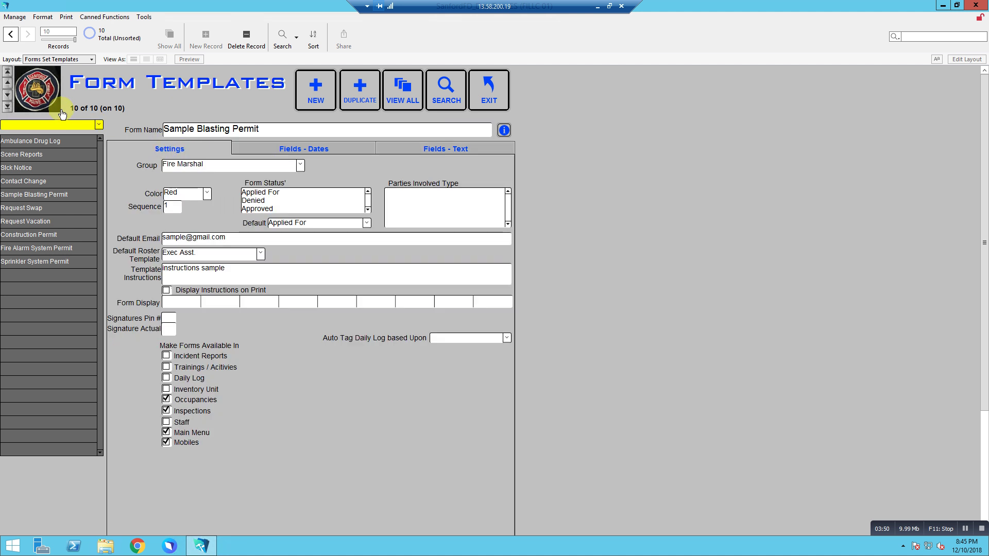
{"action": "left_click", "coordinate": [37, 95]}
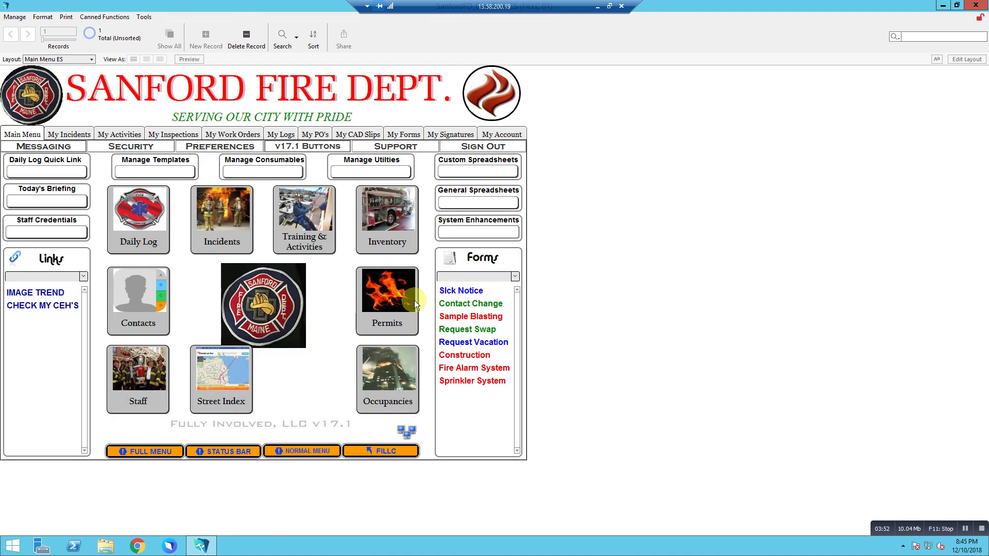
{"action": "left_click", "coordinate": [473, 318]}
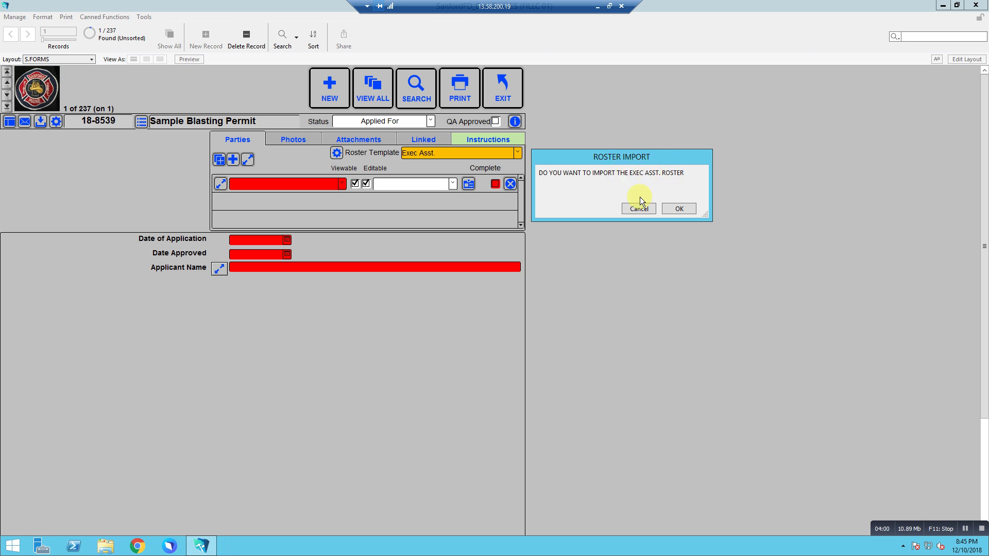
{"action": "left_click", "coordinate": [676, 208]}
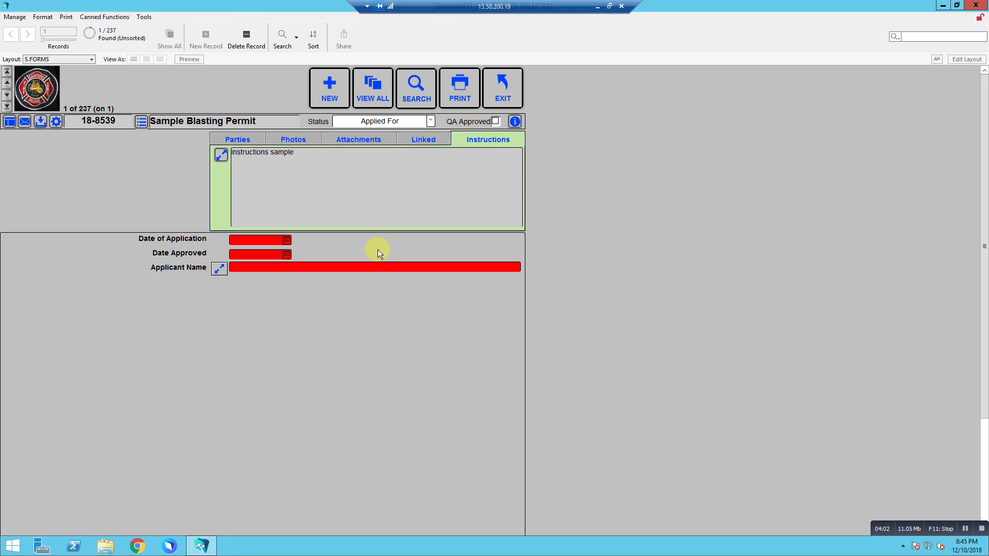
Review the new permit's imported parties, its Date of Application calendar and its instructions.
{"action": "left_click", "coordinate": [246, 143]}
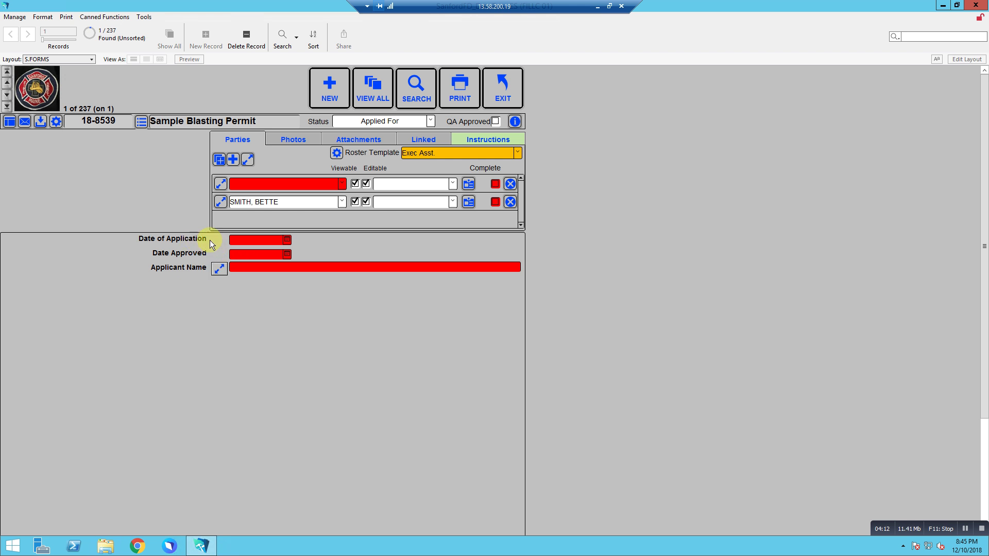
{"action": "left_click", "coordinate": [285, 239]}
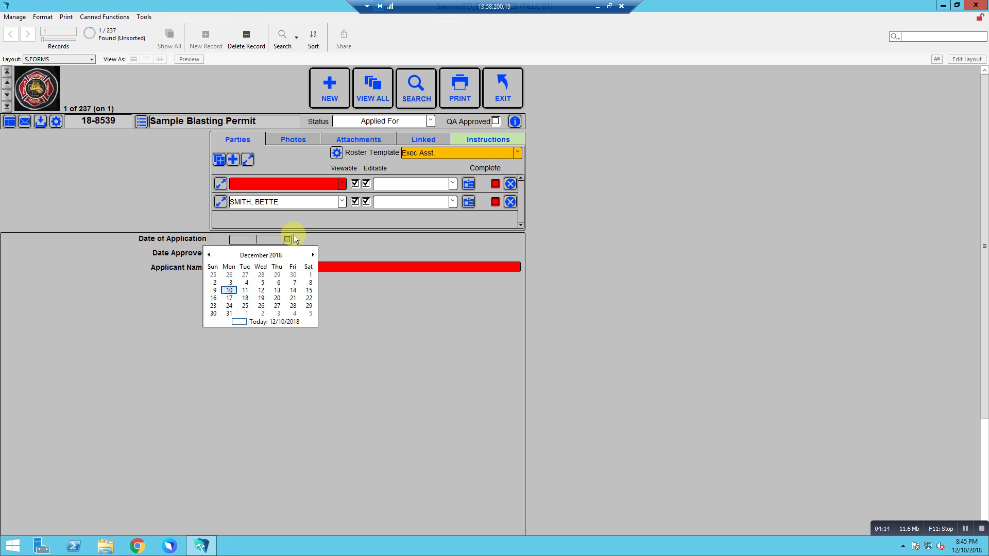
{"action": "left_click", "coordinate": [297, 238]}
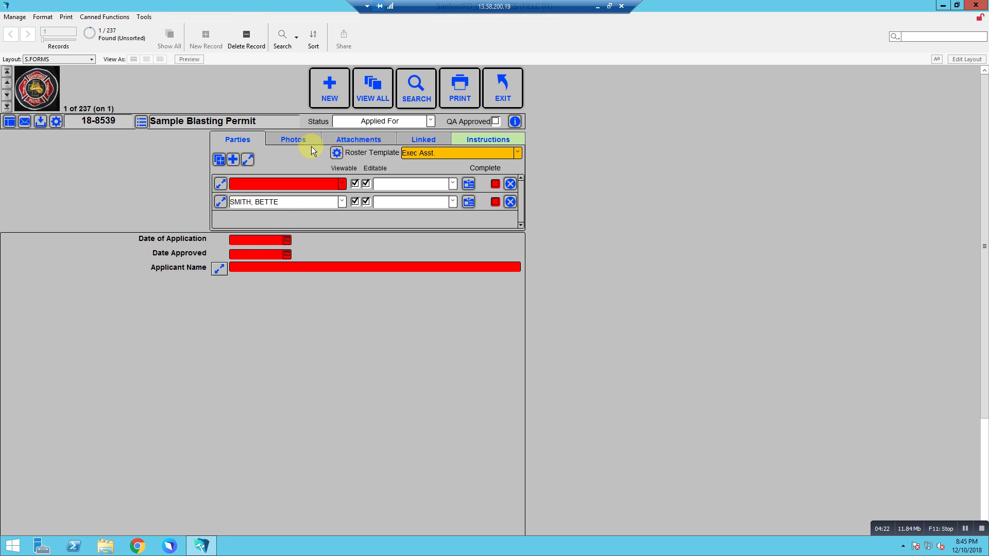
{"action": "left_click", "coordinate": [474, 139]}
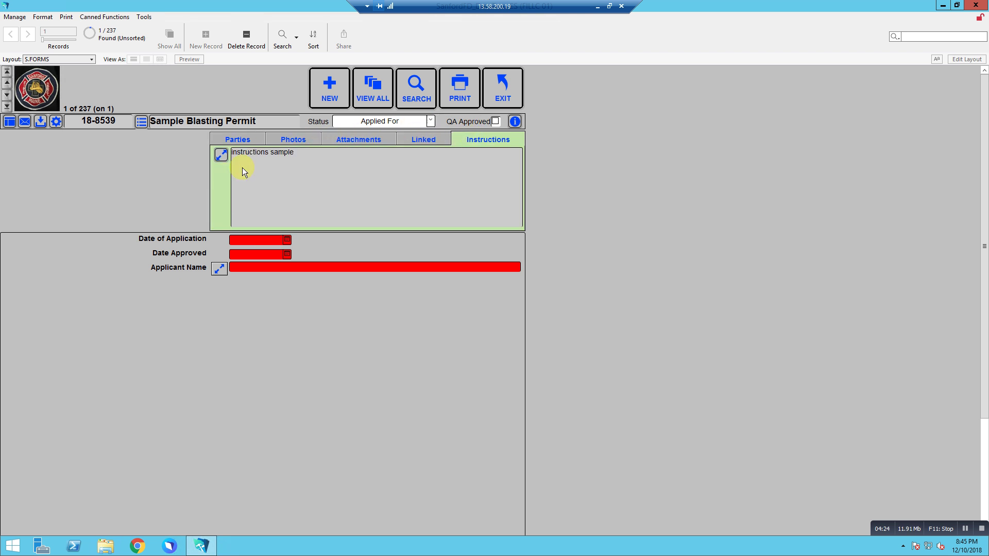
{"action": "left_click", "coordinate": [246, 139]}
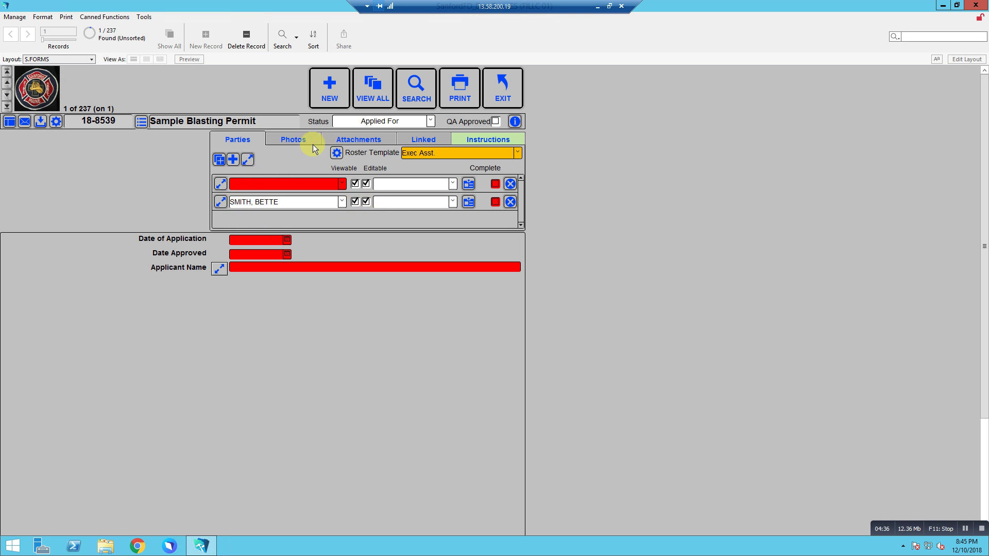
Link the permit to an Acorn Street occupancy, then switch the link to the next occupancy listed.
{"action": "left_click", "coordinate": [415, 138]}
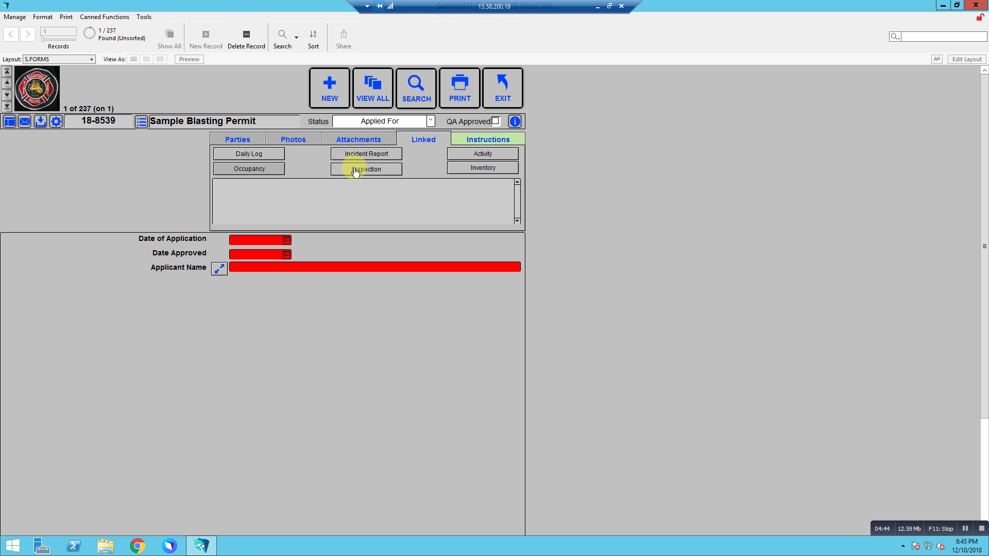
{"action": "left_click", "coordinate": [257, 170]}
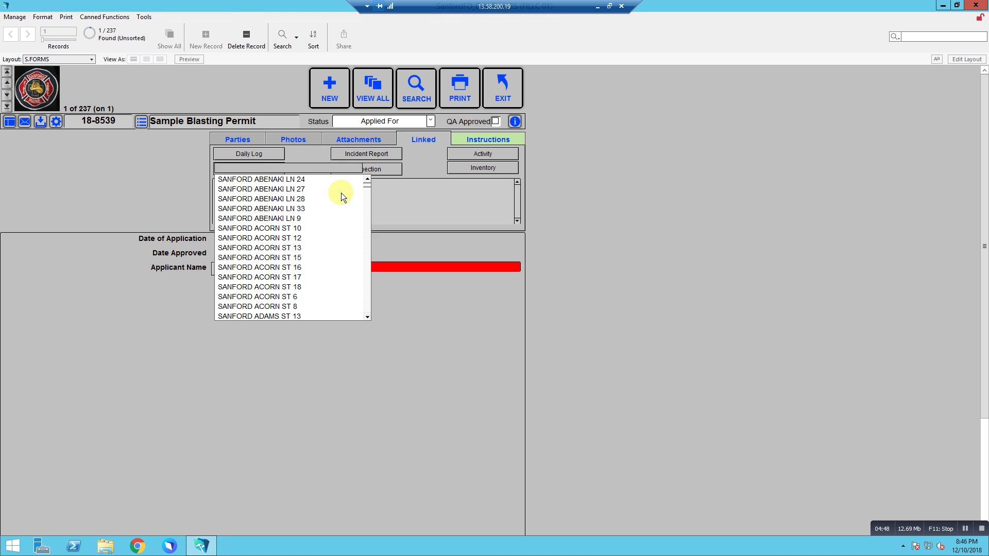
{"action": "left_click_drag", "start_coordinate": [366, 184], "coordinate": [369, 179]}
{"action": "left_click", "coordinate": [267, 298]}
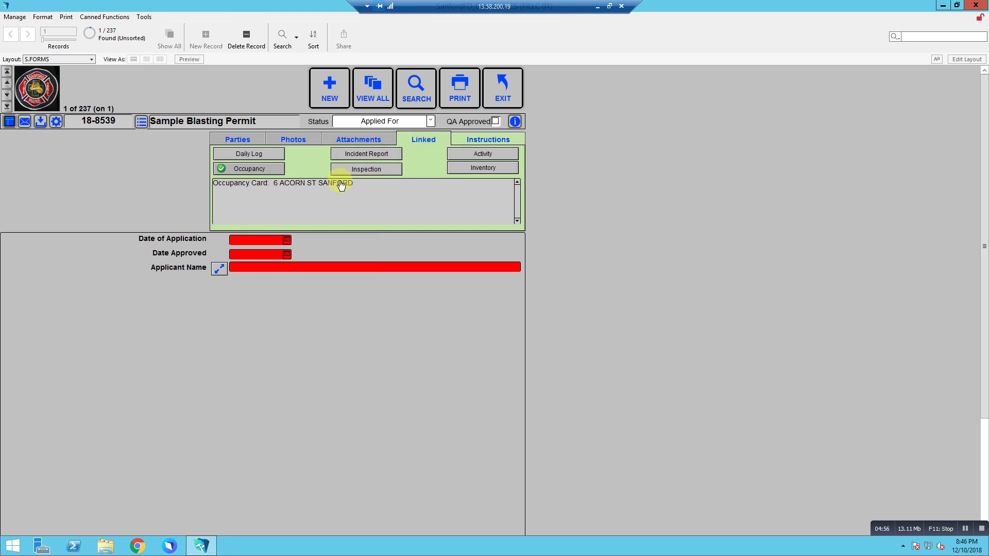
{"action": "left_click", "coordinate": [242, 168]}
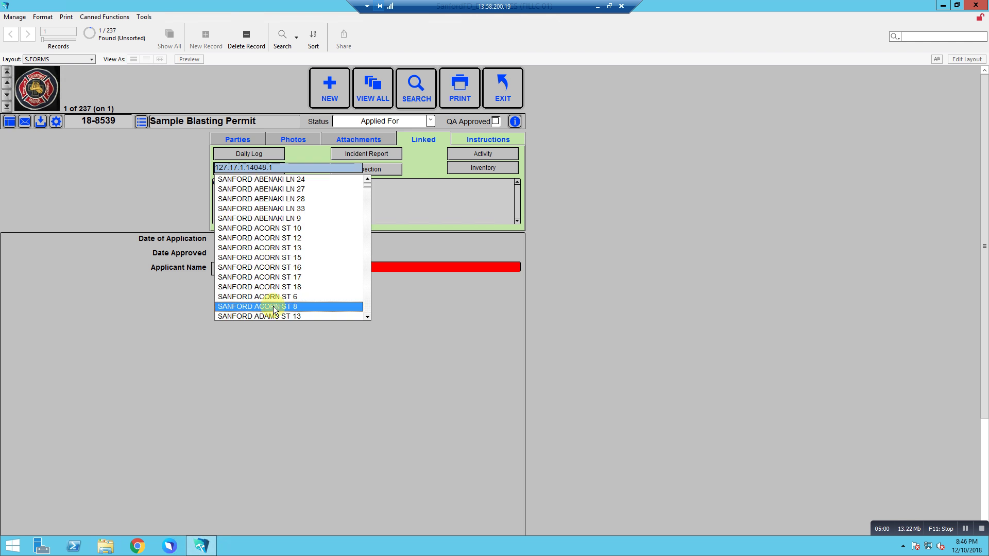
{"action": "left_click", "coordinate": [271, 307]}
Remove the occupancy link from the permit.
{"action": "left_click", "coordinate": [251, 170]}
{"action": "key", "text": "Escape"}
{"action": "key", "text": "BackSpace"}
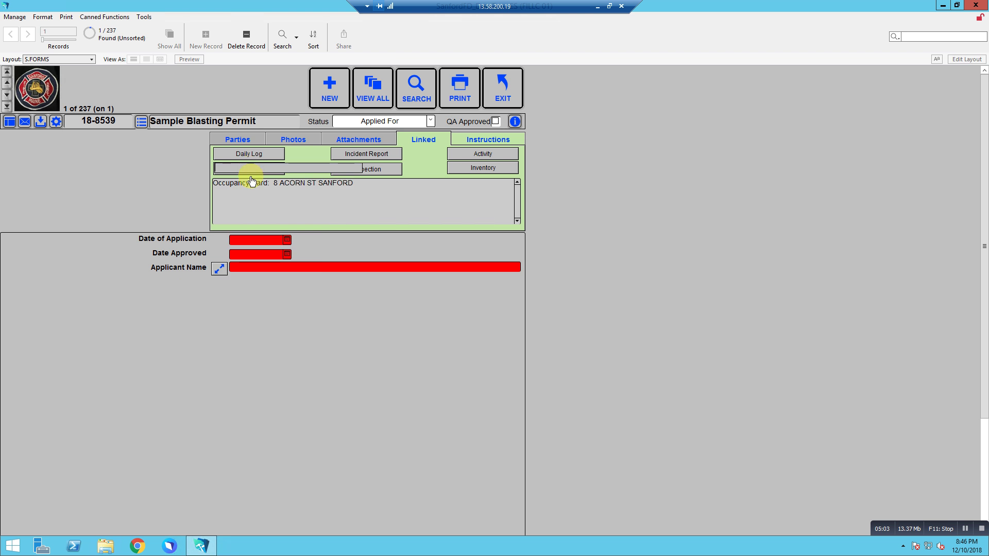
{"action": "left_click", "coordinate": [196, 192]}
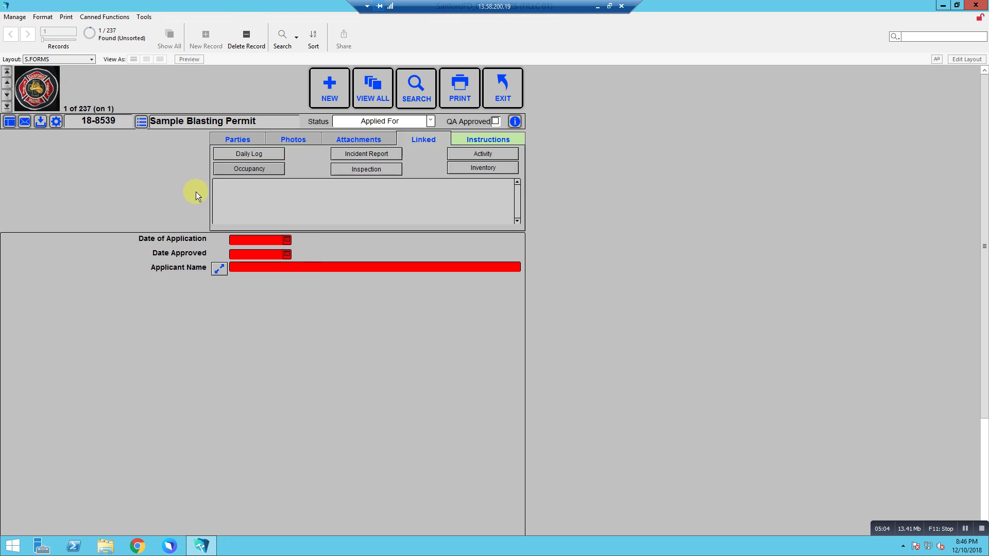
Link the permit to the 12/10/2018 daily log and remove that link again.
{"action": "left_click", "coordinate": [252, 156]}
{"action": "left_click", "coordinate": [275, 155]}
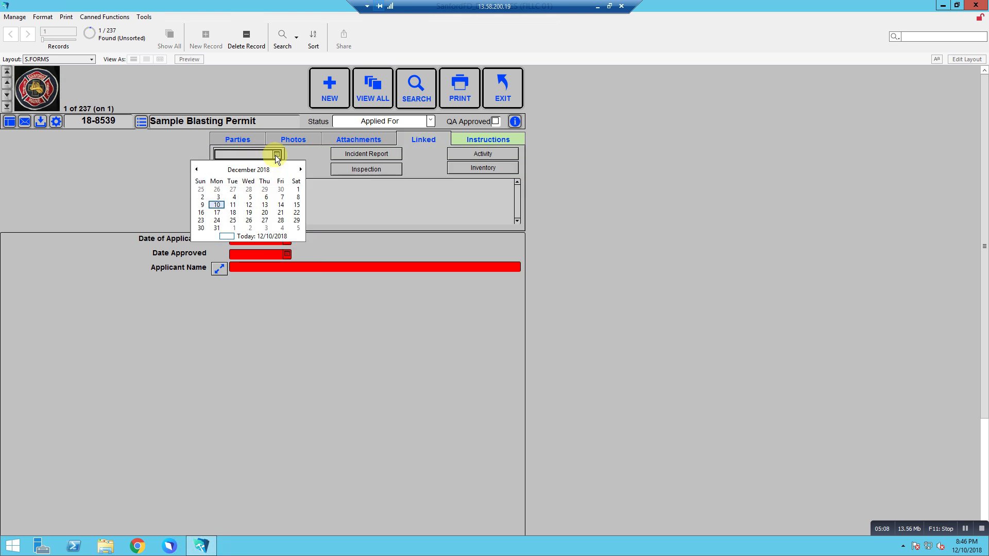
{"action": "left_click", "coordinate": [217, 204]}
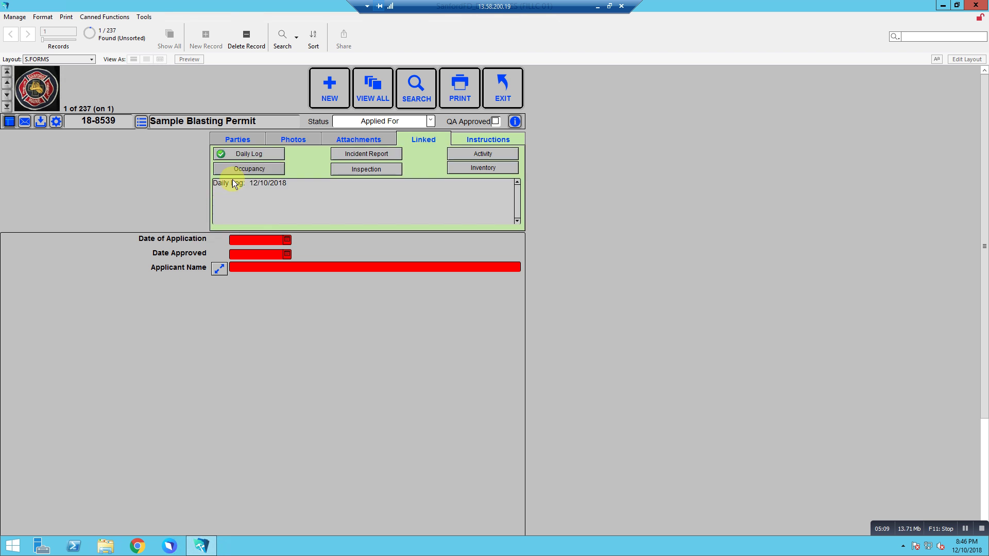
{"action": "left_click", "coordinate": [256, 155]}
{"action": "key", "text": "BackSpace"}
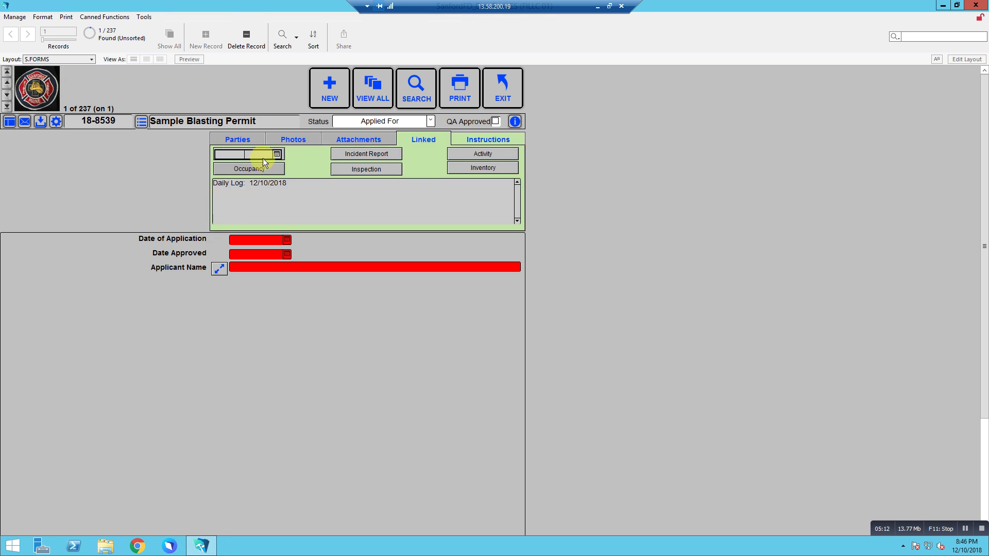
{"action": "left_click", "coordinate": [158, 193]}
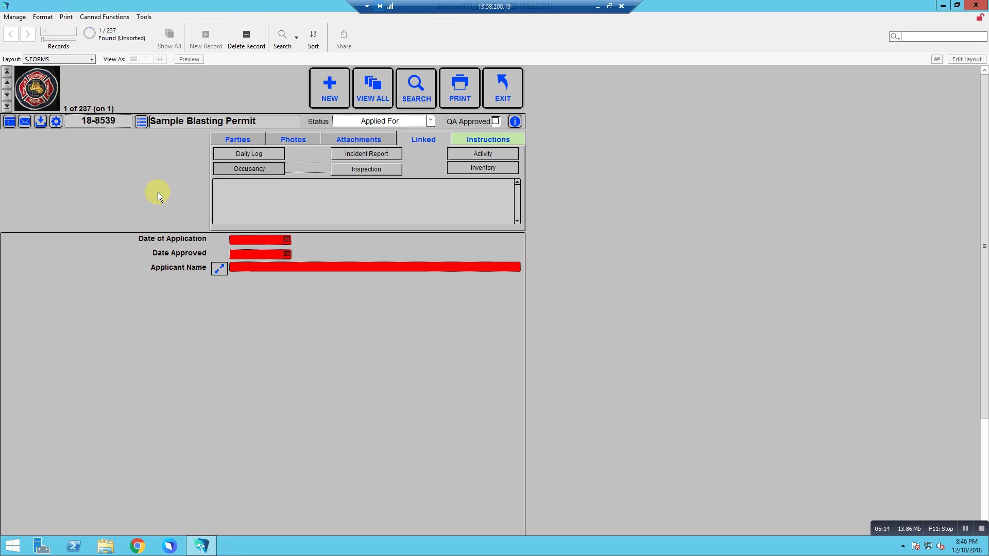
Delete the blank party row from the permit's parties.
{"action": "left_click", "coordinate": [248, 138]}
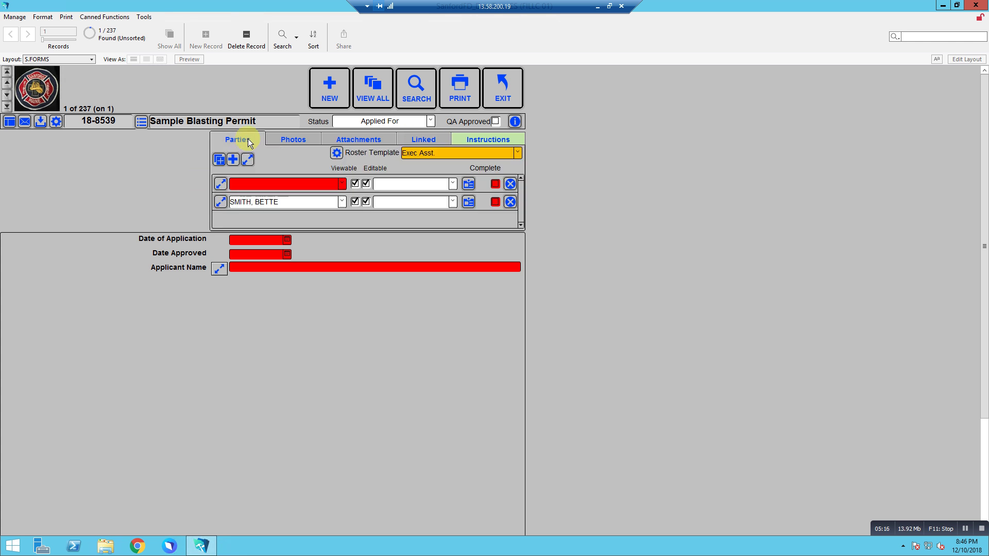
{"action": "left_click", "coordinate": [506, 184]}
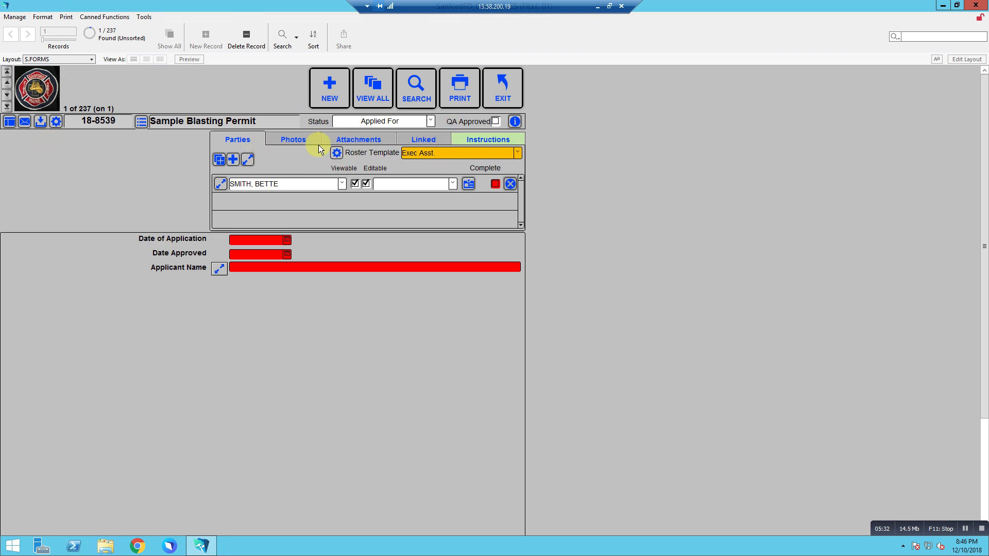
Check the form's template settings and the status choices offered on the permit.
{"action": "left_click", "coordinate": [10, 122]}
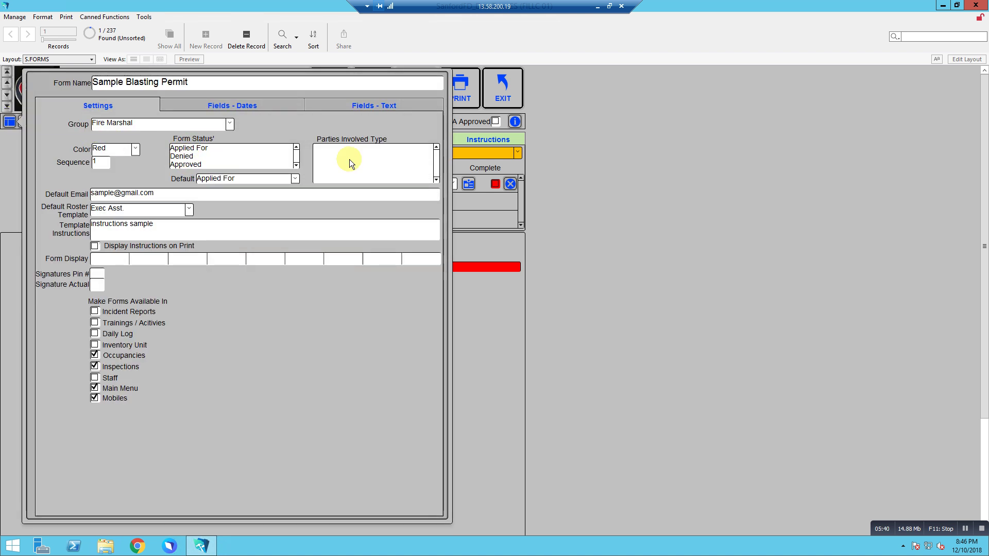
{"action": "left_click", "coordinate": [475, 244]}
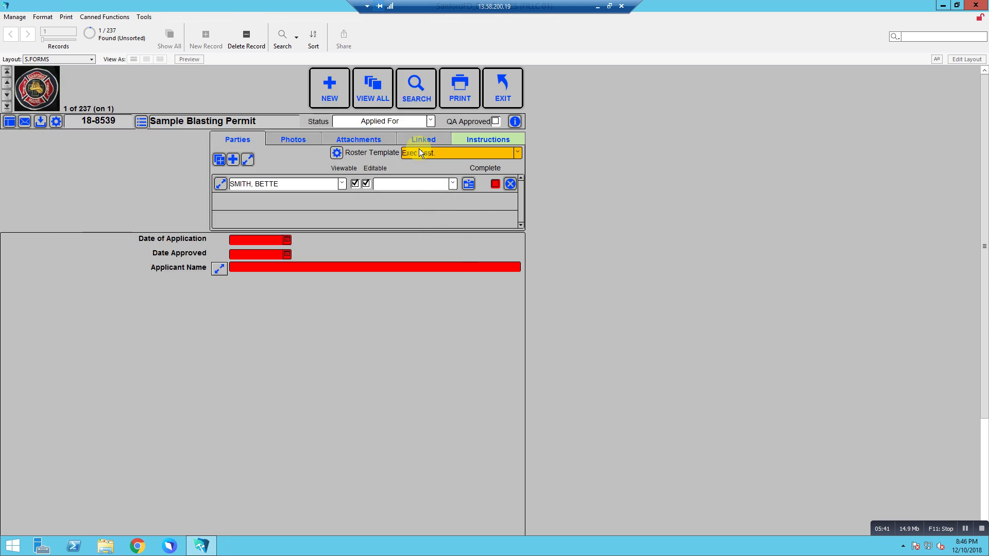
{"action": "left_click", "coordinate": [431, 121]}
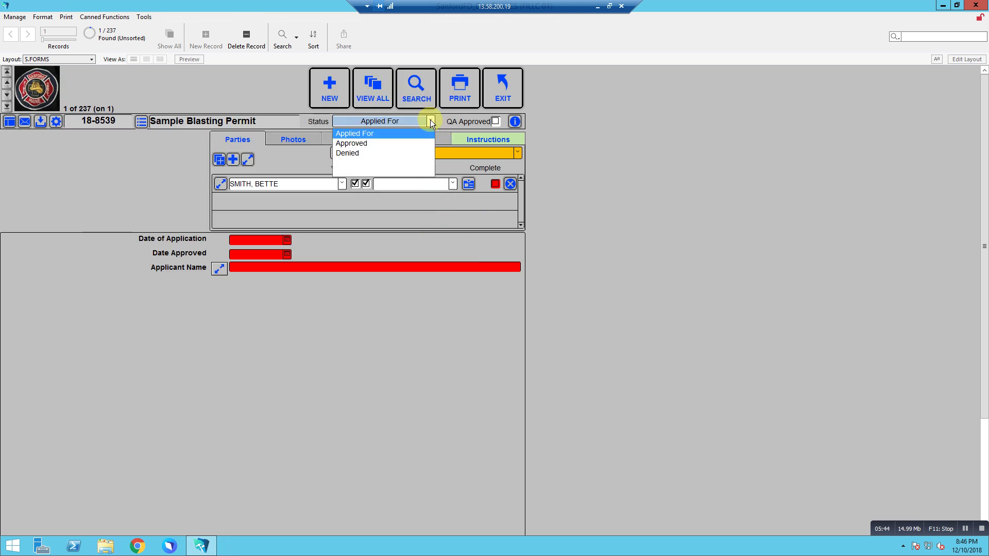
{"action": "left_click", "coordinate": [160, 190]}
Shorten the "Applied For" entry in the template's form status list to "Applied".
{"action": "left_click", "coordinate": [15, 121]}
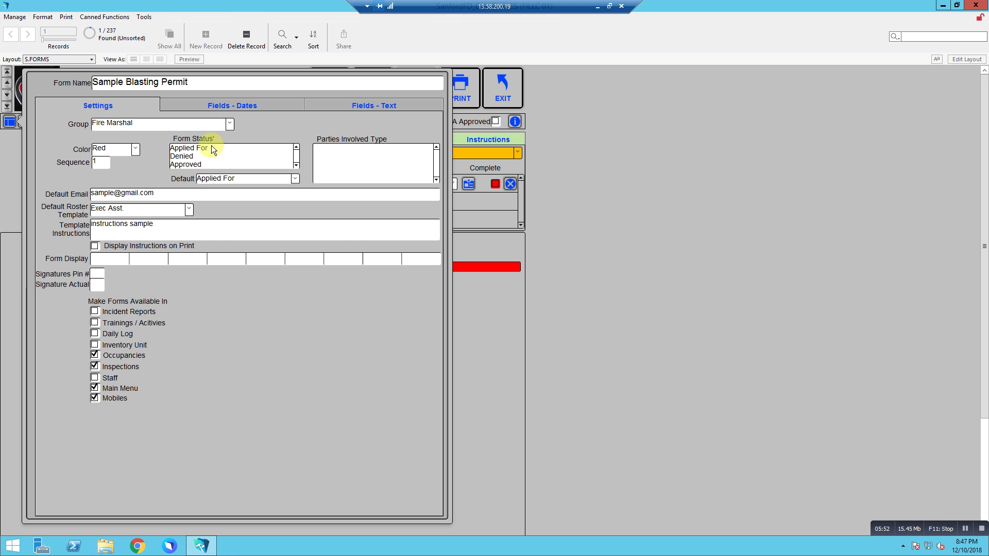
{"action": "left_click", "coordinate": [222, 148]}
{"action": "key", "text": "BackSpace"}
{"action": "key", "text": "BackSpace"}
{"action": "key", "text": "BackSpace"}
{"action": "key", "text": "BackSpace"}
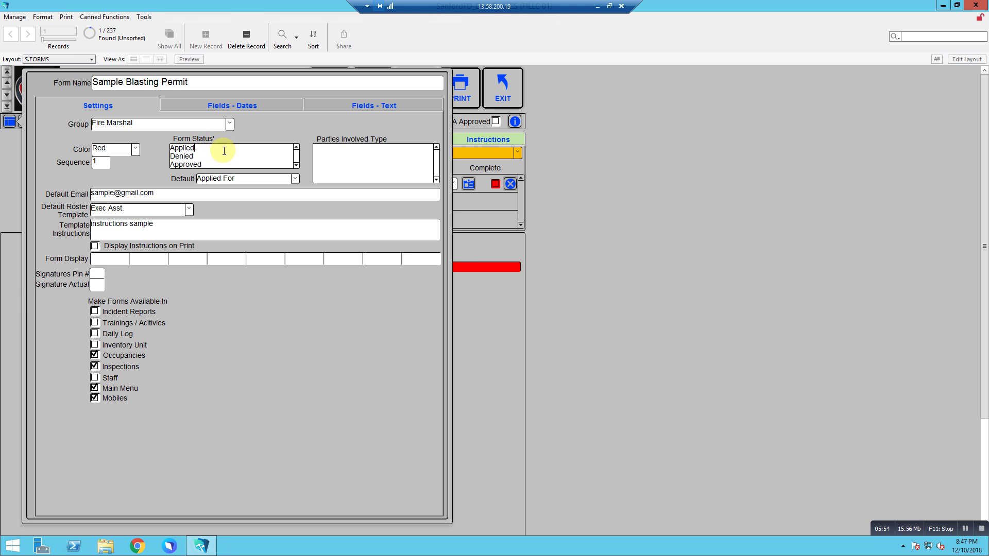
{"action": "left_click", "coordinate": [564, 193]}
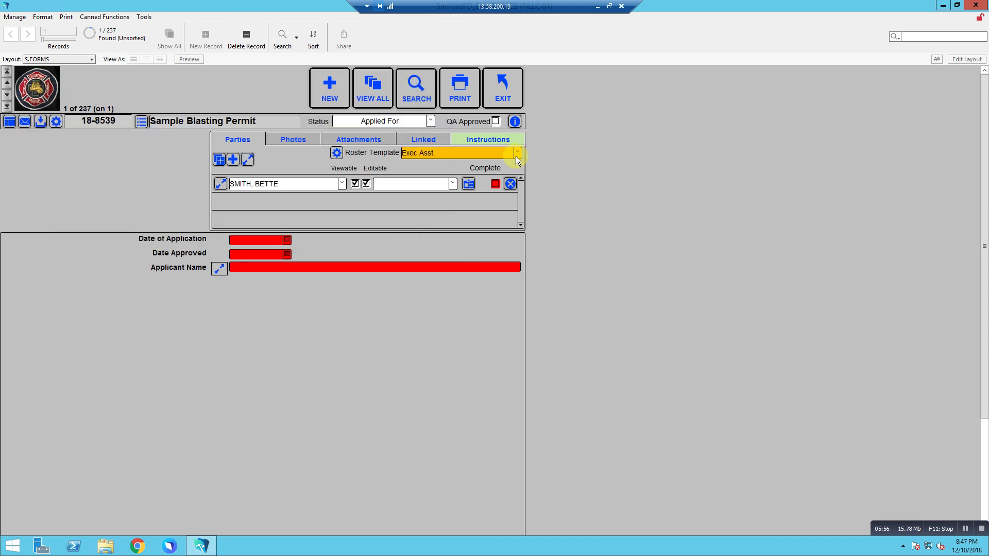
Set the permit's status to Applied and check the record's change history.
{"action": "left_click", "coordinate": [429, 121]}
{"action": "left_click", "coordinate": [364, 133]}
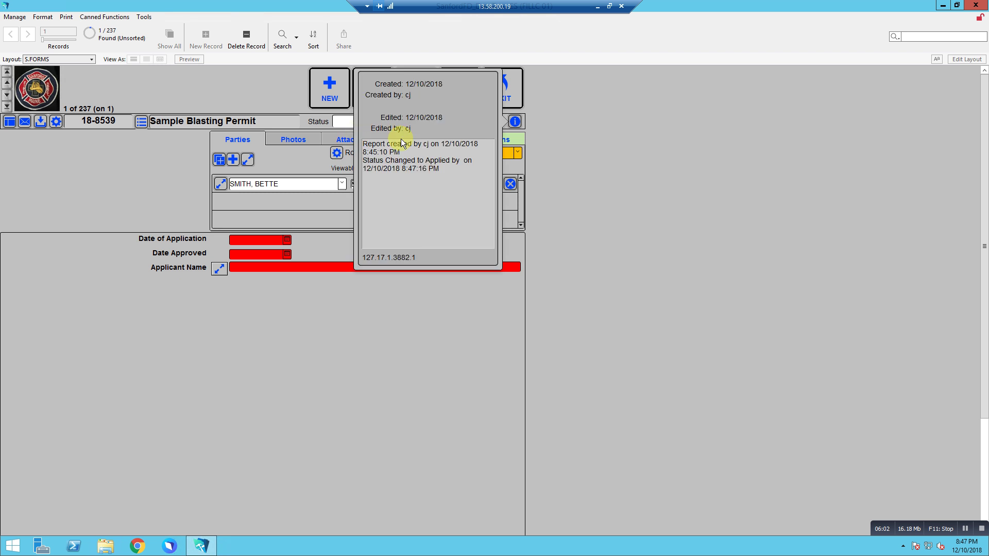
{"action": "left_click", "coordinate": [563, 176]}
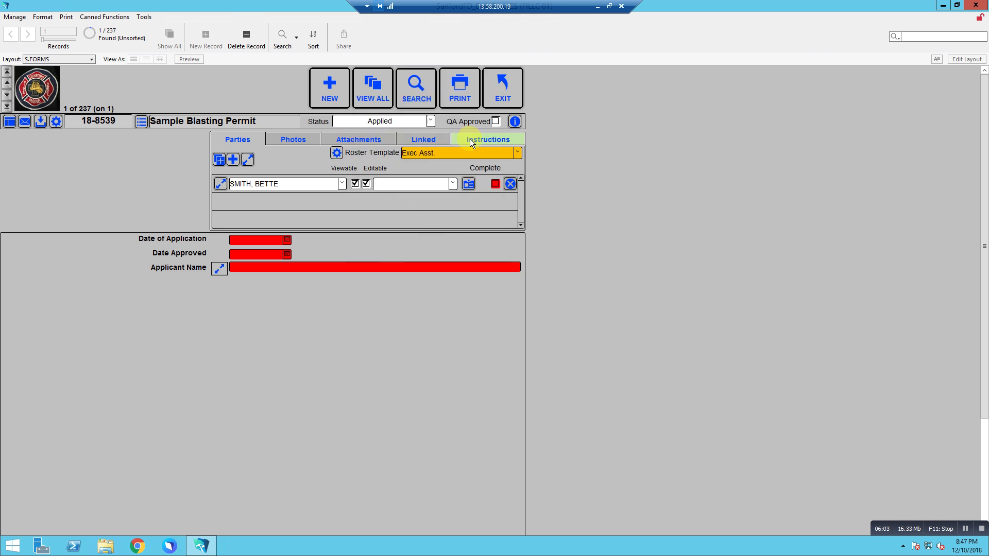
Review the permit's creation, editing and status-change history, then leave the form for the main menu.
{"action": "left_click", "coordinate": [514, 121]}
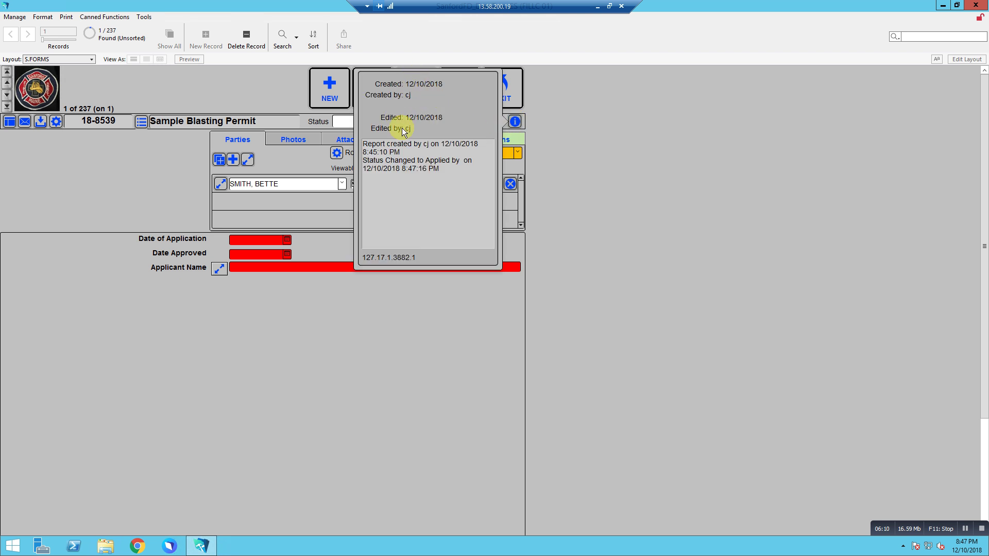
{"action": "left_click", "coordinate": [420, 164]}
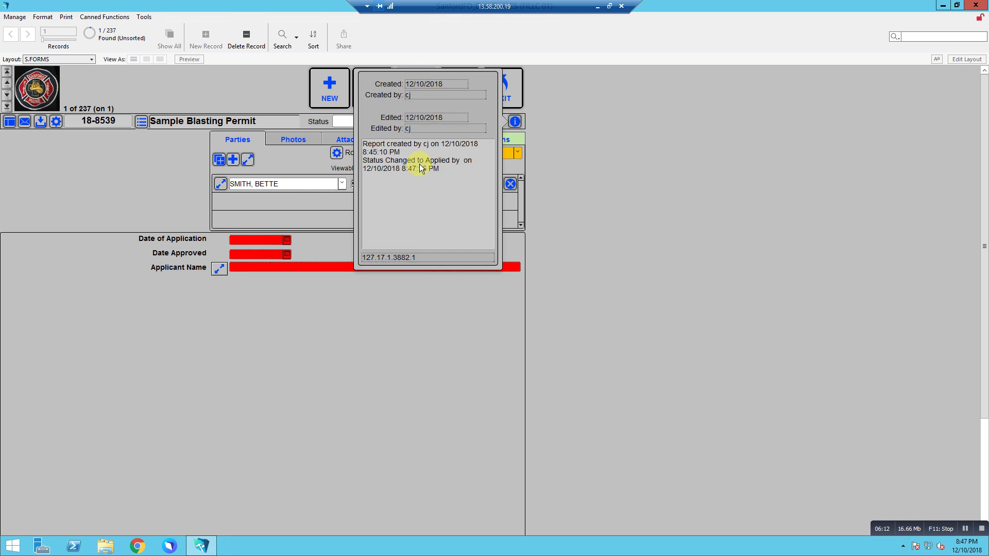
{"action": "left_click", "coordinate": [391, 168]}
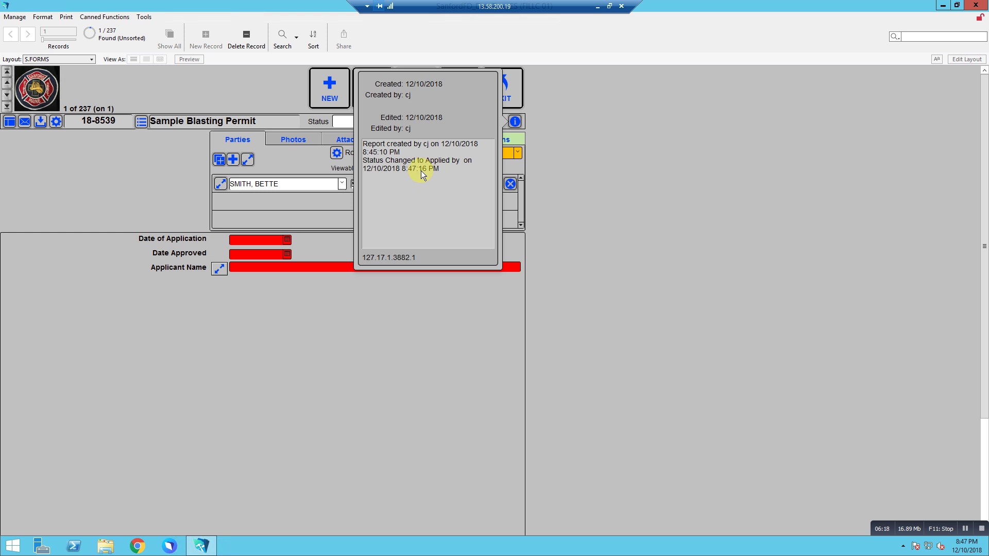
{"action": "left_click", "coordinate": [559, 175]}
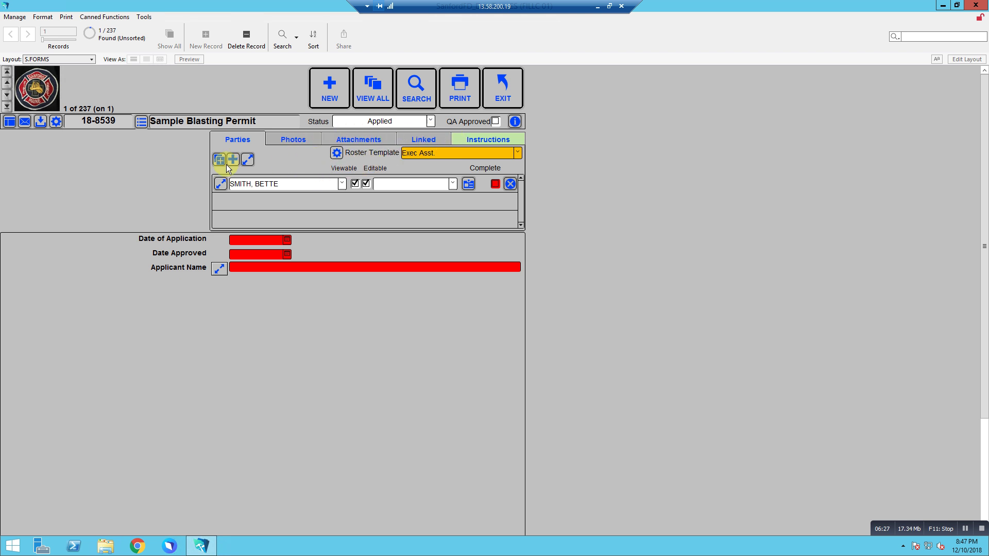
{"action": "left_click", "coordinate": [45, 95]}
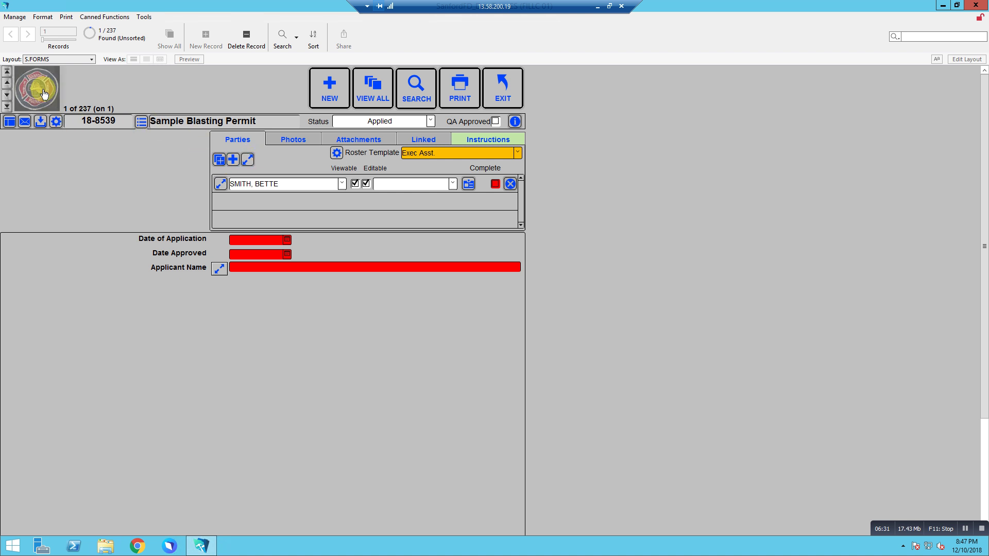